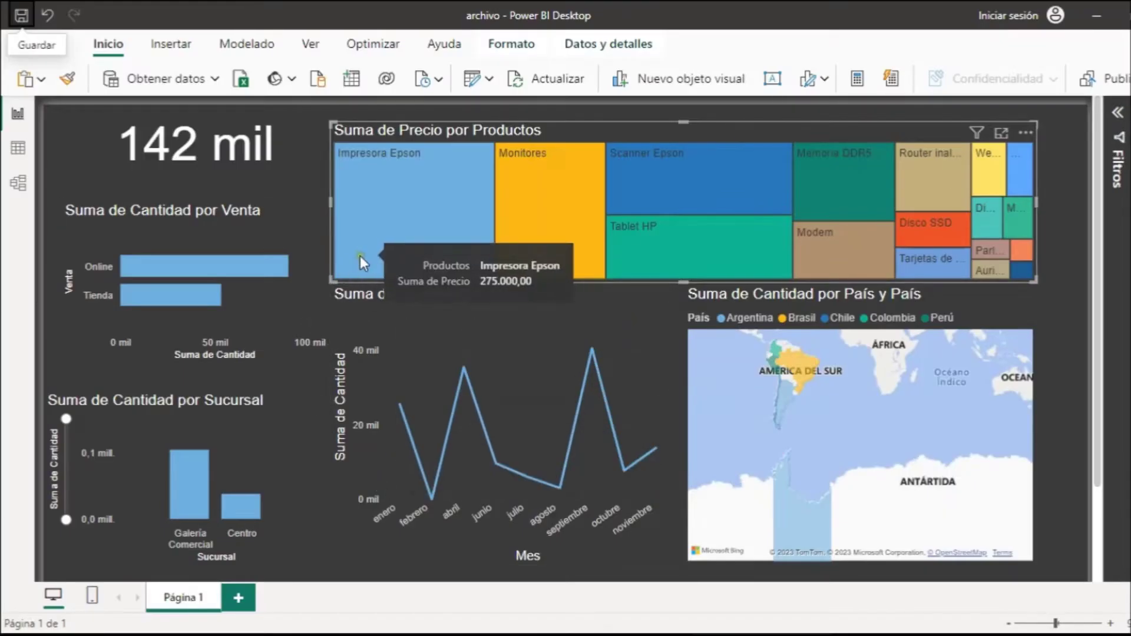
# - Cross-filter the dashboard by Impresora Epson in the treemap, clear it, and zoom the country map in on South America
pyautogui.click(93, 202)
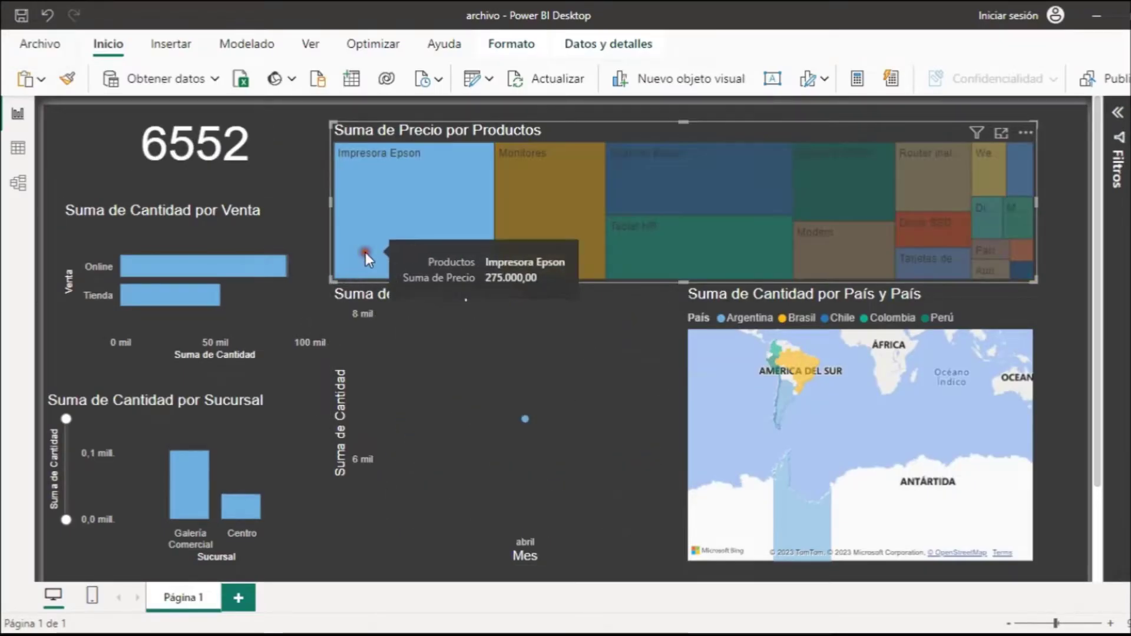
pyautogui.click(464, 233)
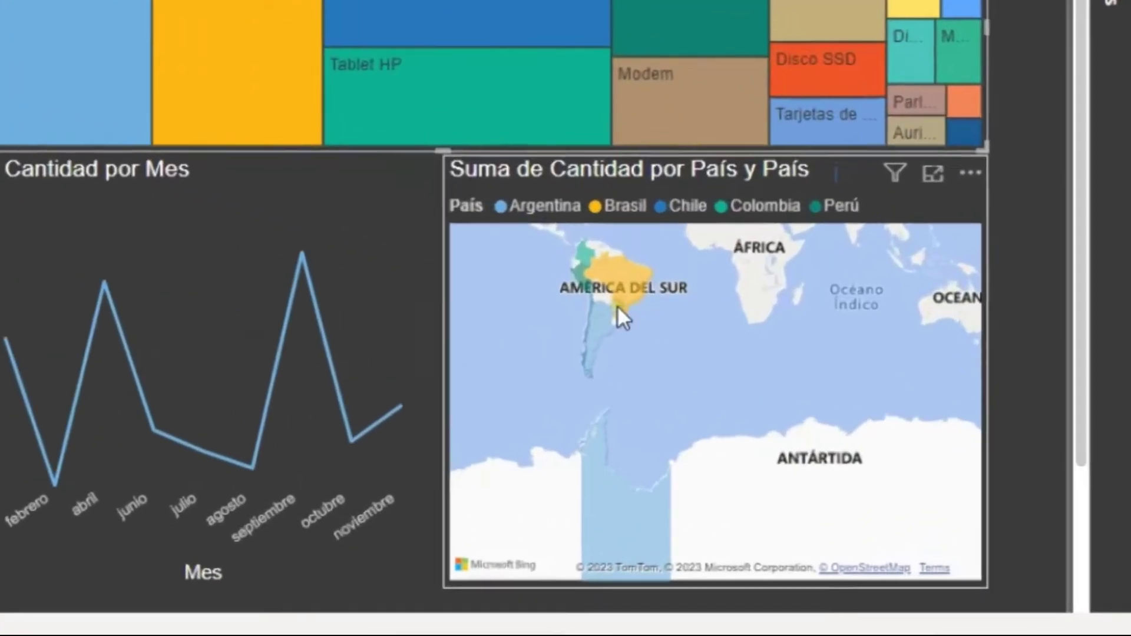
pyautogui.doubleClick(797, 390)
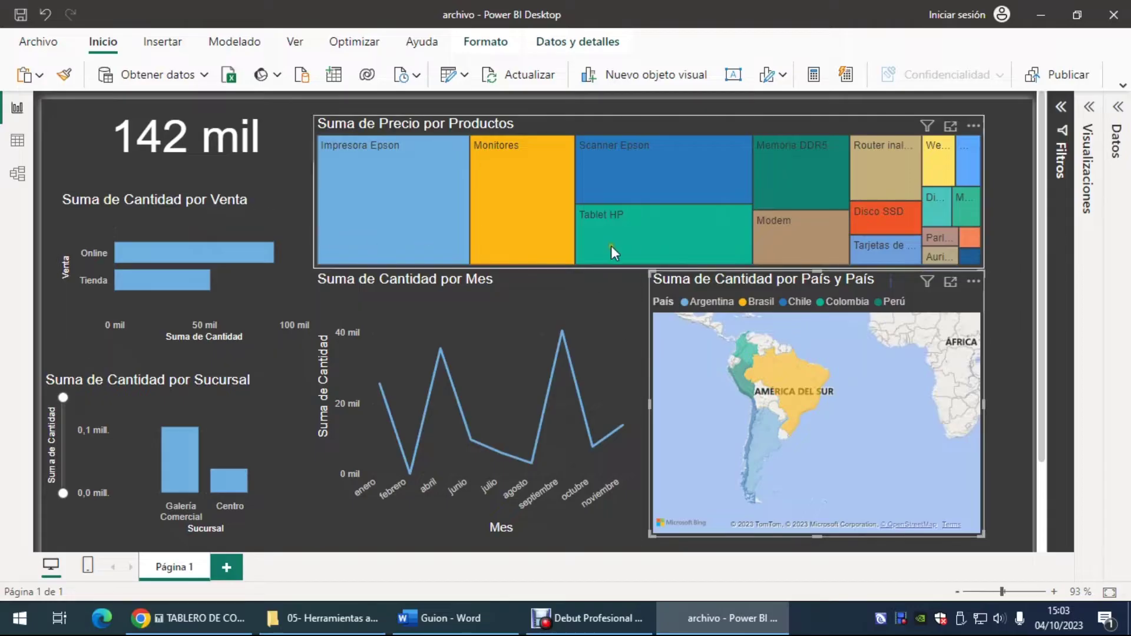
# - Add a second report page and insert an enlarged Key influencers visual on it
pyautogui.click(228, 567)
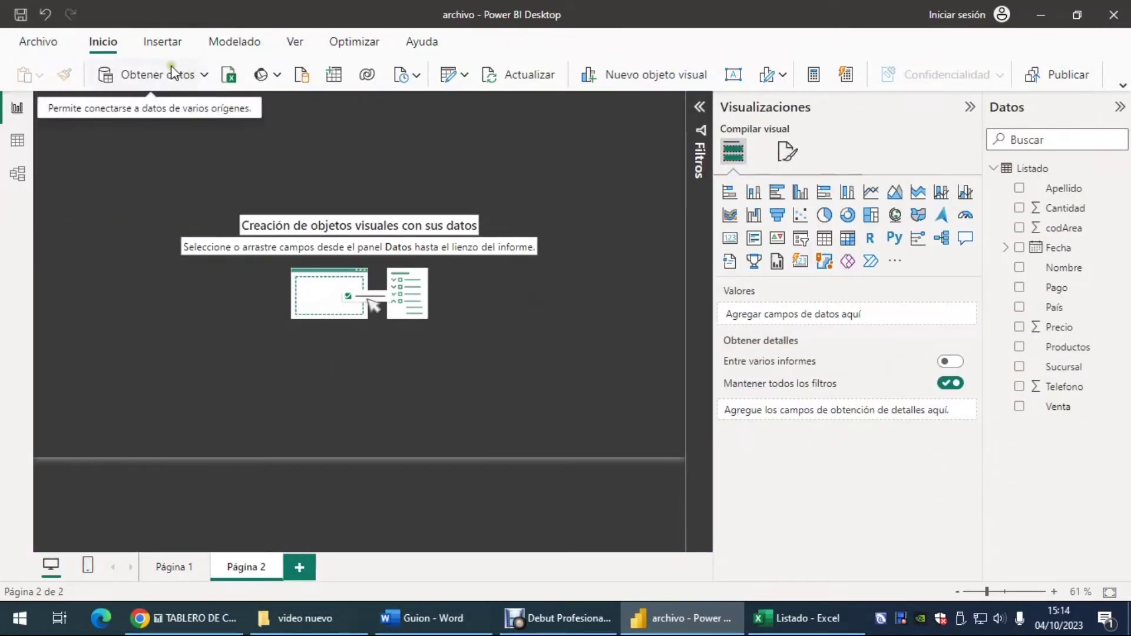
pyautogui.click(163, 43)
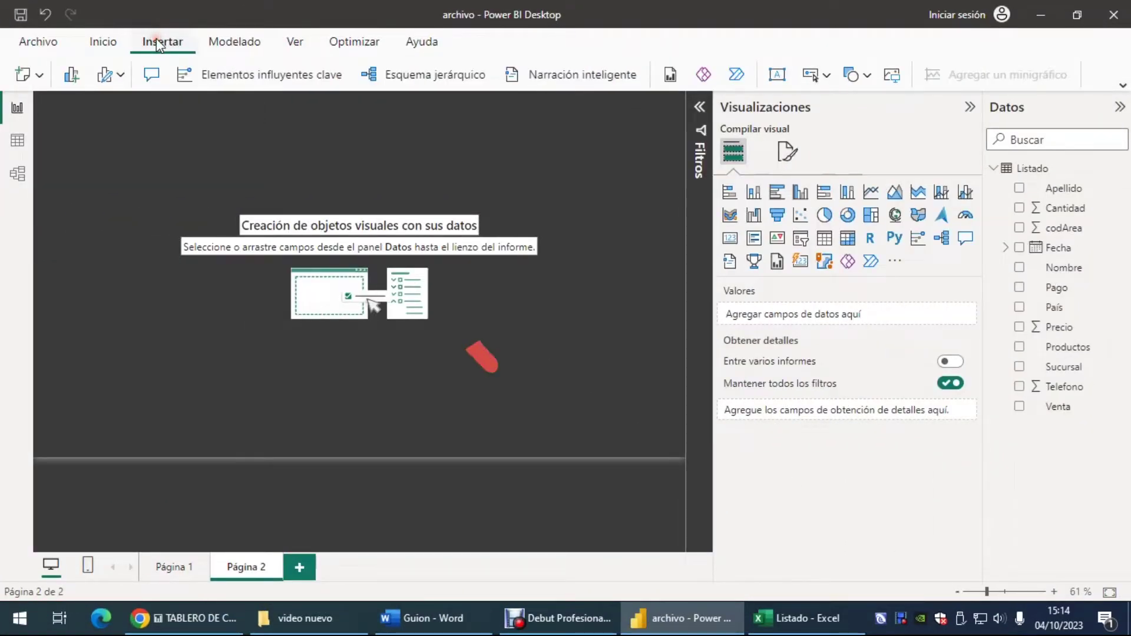
pyautogui.click(249, 77)
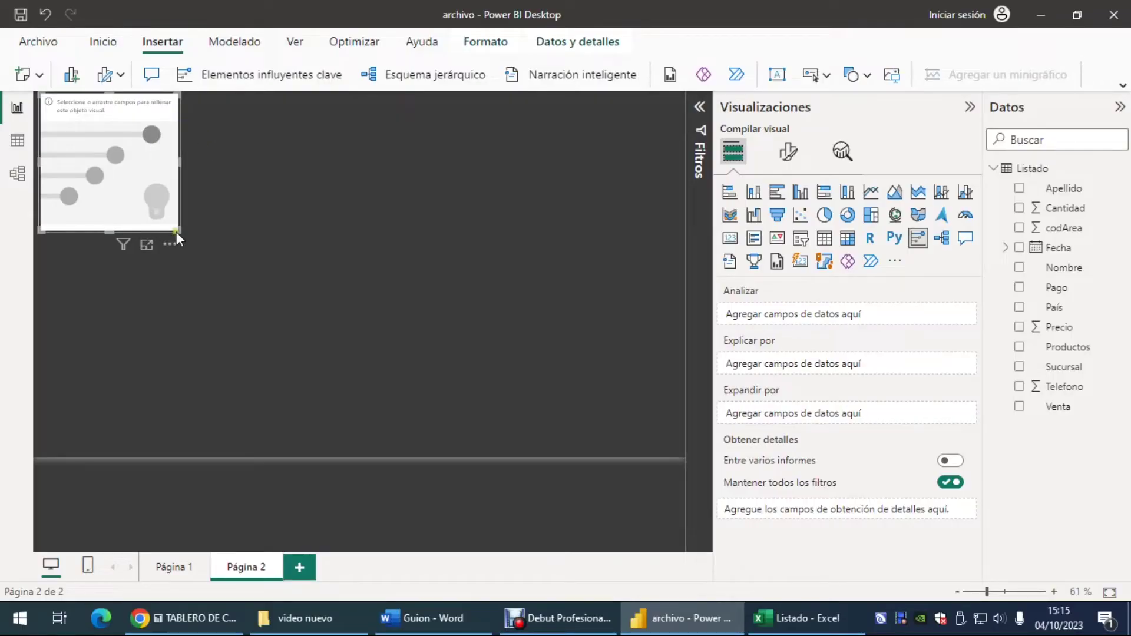
pyautogui.moveTo(177, 230); pyautogui.dragTo(526, 405)
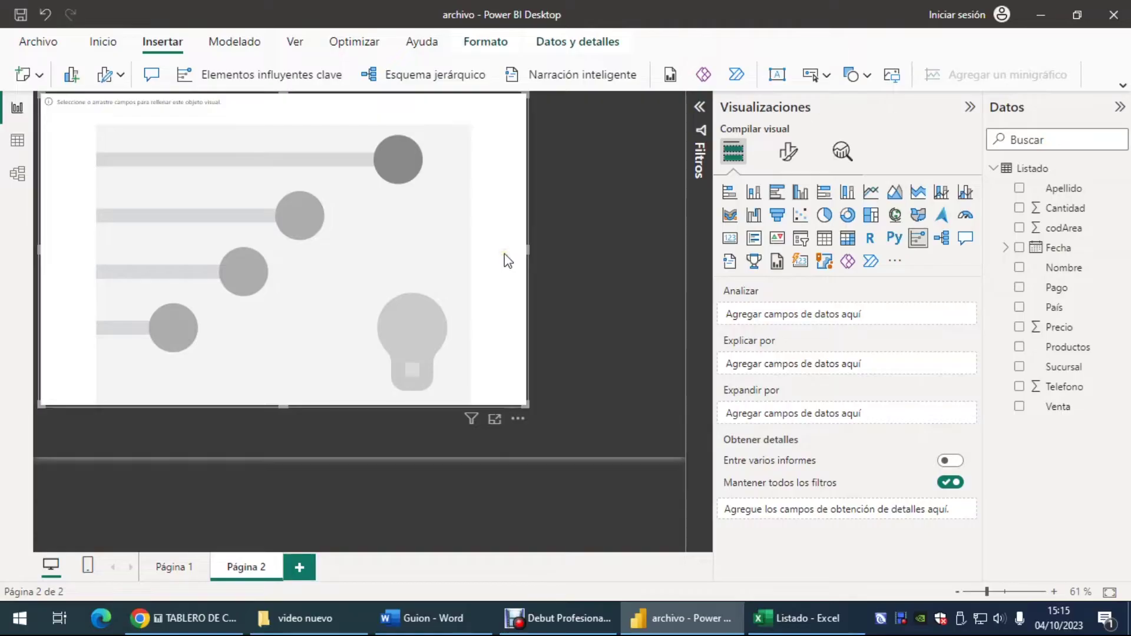
# - Check the Listado table's data and set País as the field analyzed by the key influencers visual, viewing its country choices
pyautogui.click(16, 144)
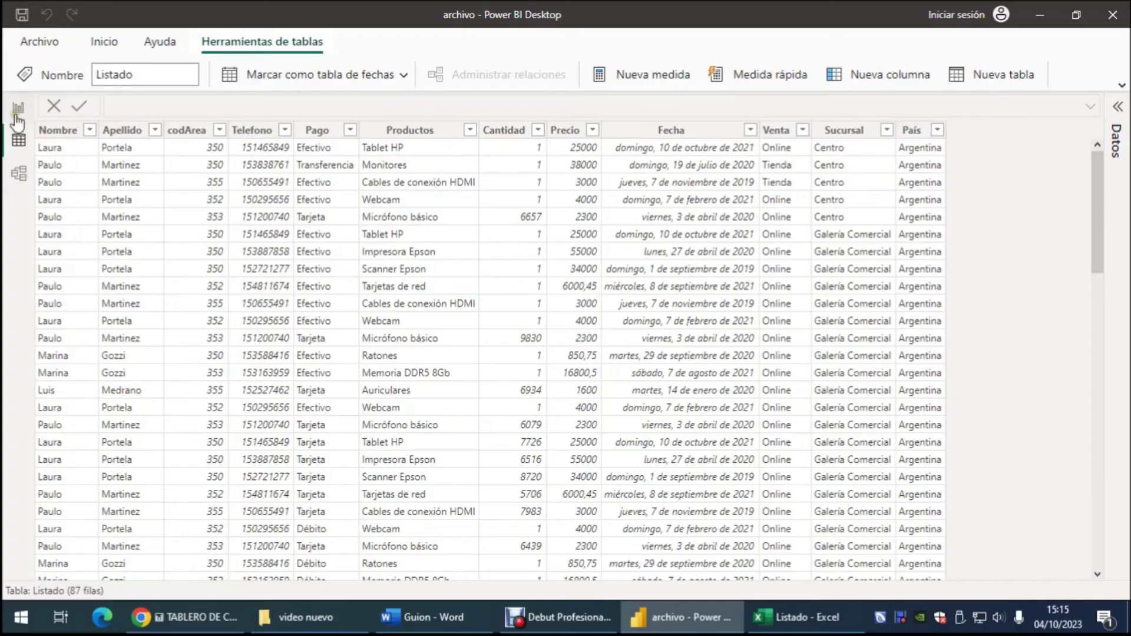
pyautogui.click(18, 112)
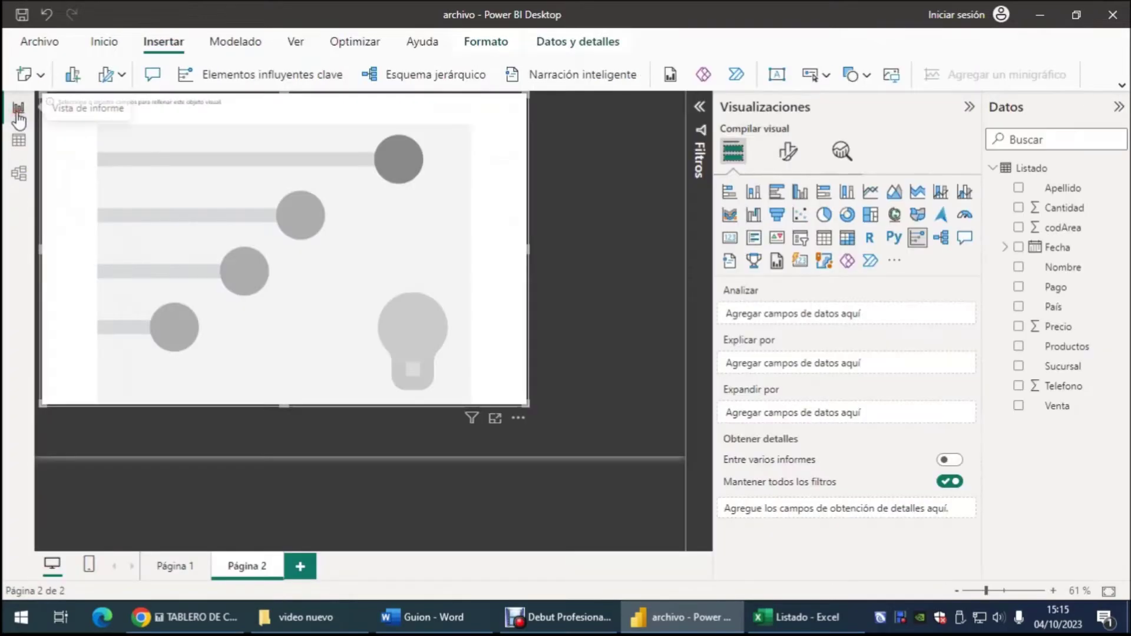
pyautogui.click(1018, 307)
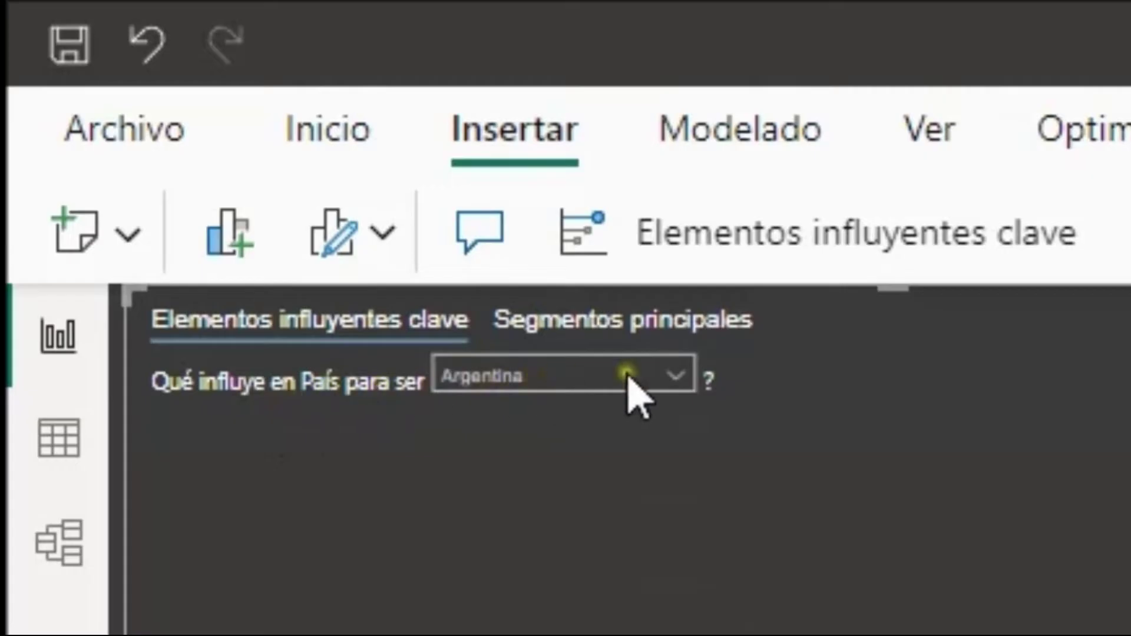
pyautogui.click(683, 377)
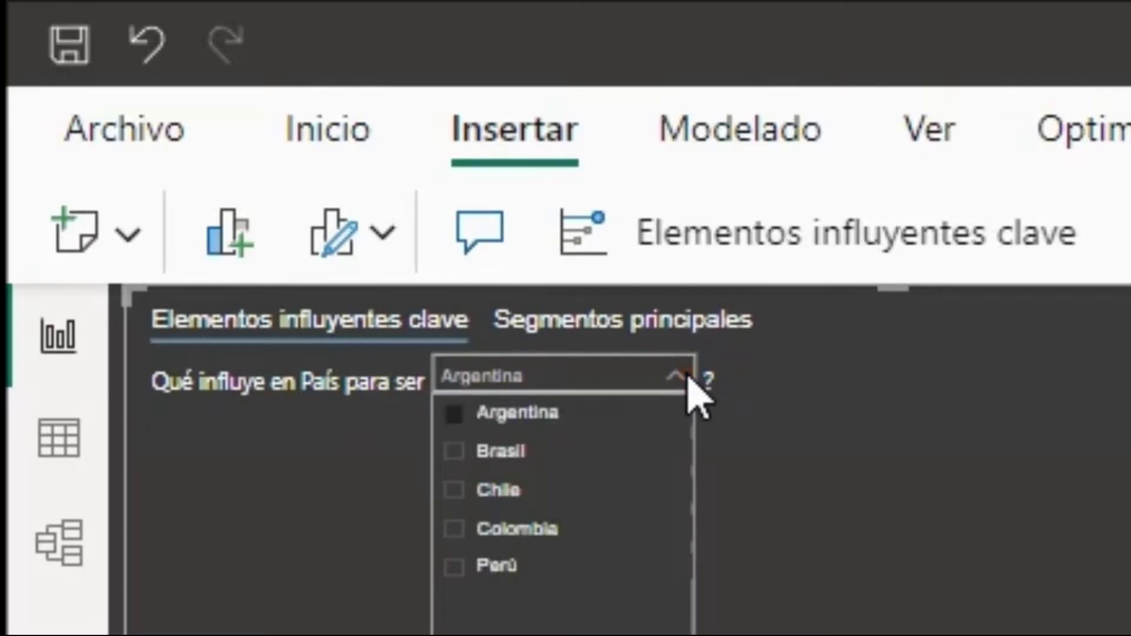
pyautogui.click(686, 380)
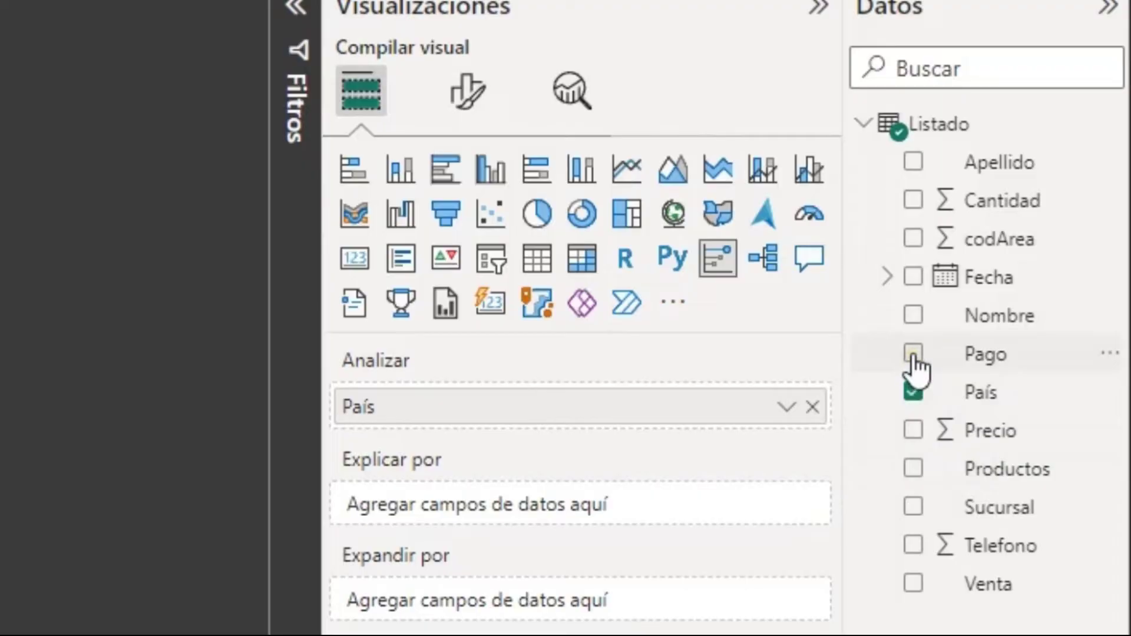
# - Add Pago and Sucursal as the explanatory fields and show the chart for the Sucursal Galería Comercial influencer
pyautogui.click(913, 355)
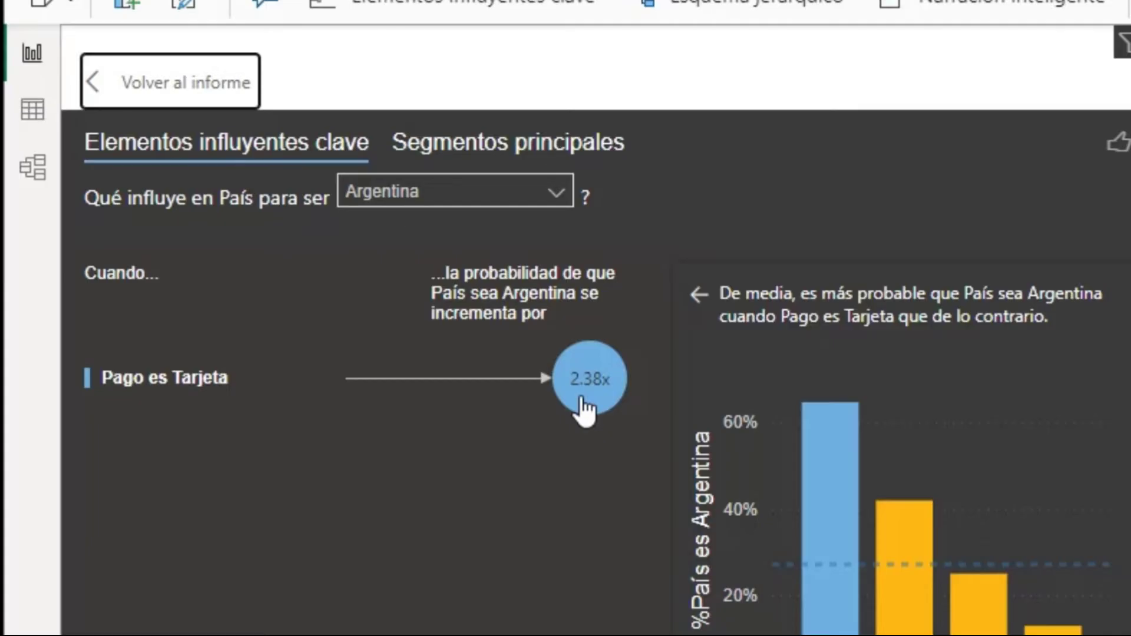
pyautogui.moveTo(586, 388)
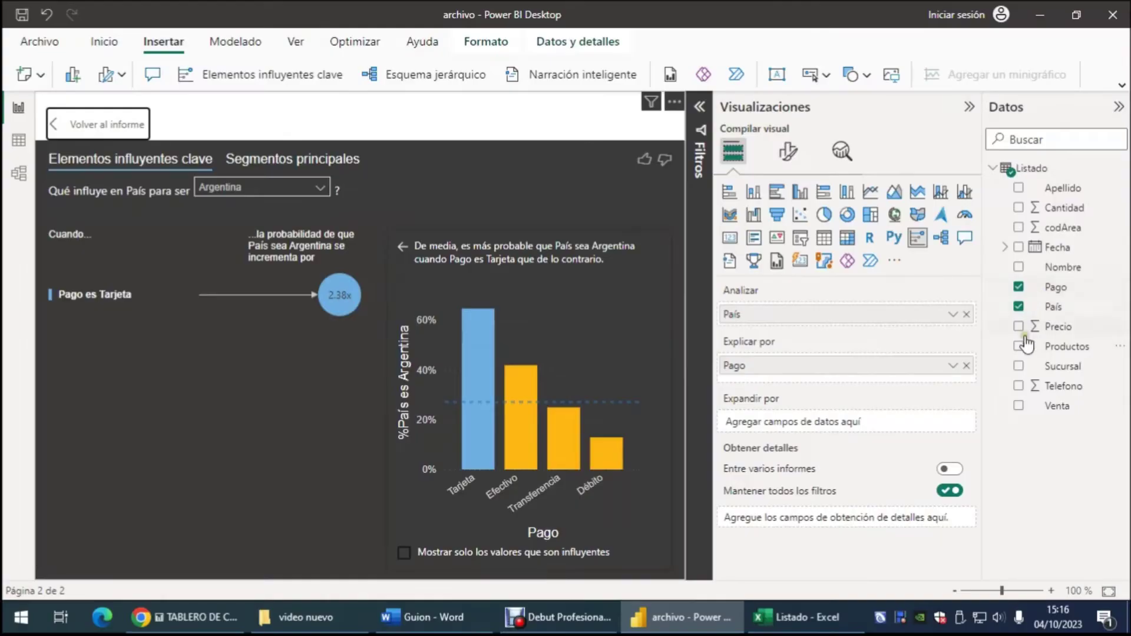
pyautogui.click(1018, 367)
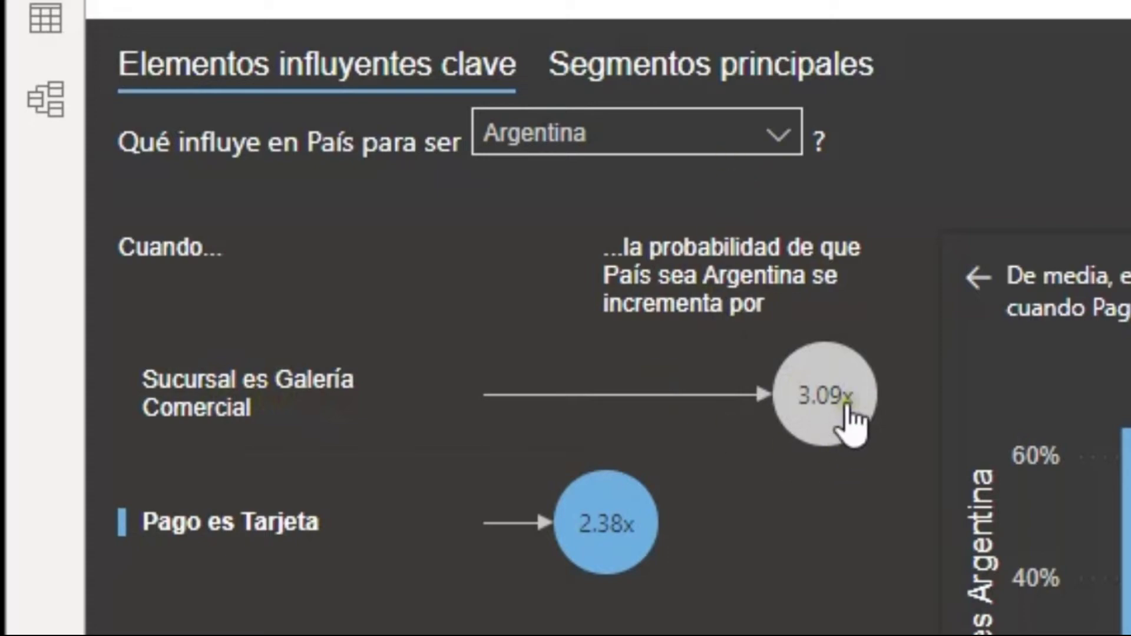
pyautogui.click(843, 414)
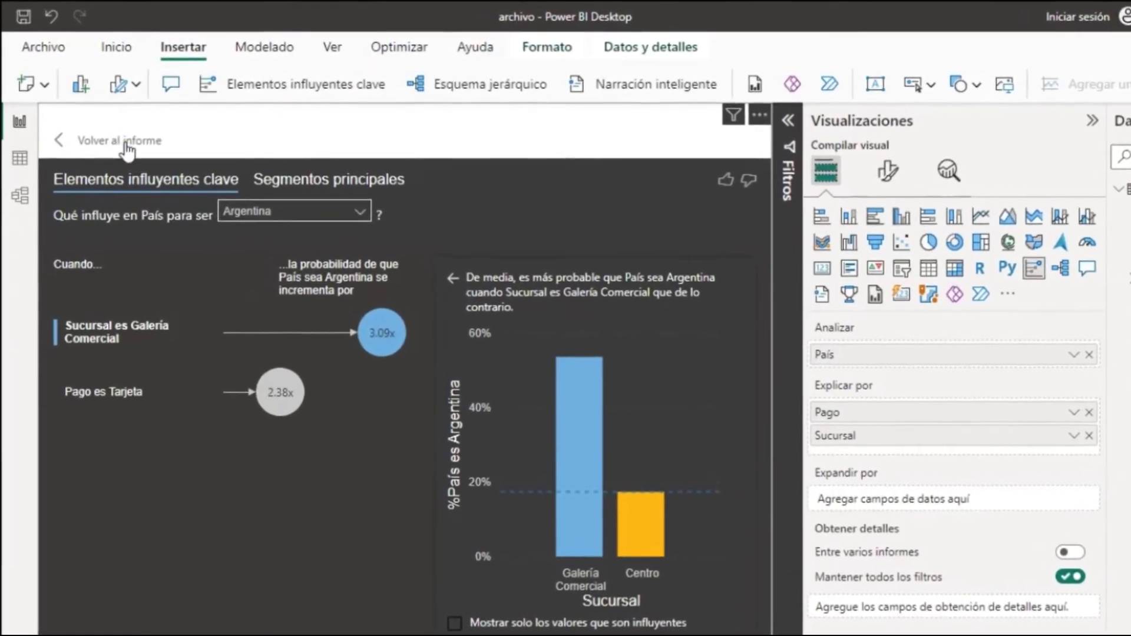
# - Return to the full report page and shrink the key influencers visual within the page's upper-left corner
pyautogui.click(128, 145)
pyautogui.moveTo(377, 297); pyautogui.dragTo(429, 331)
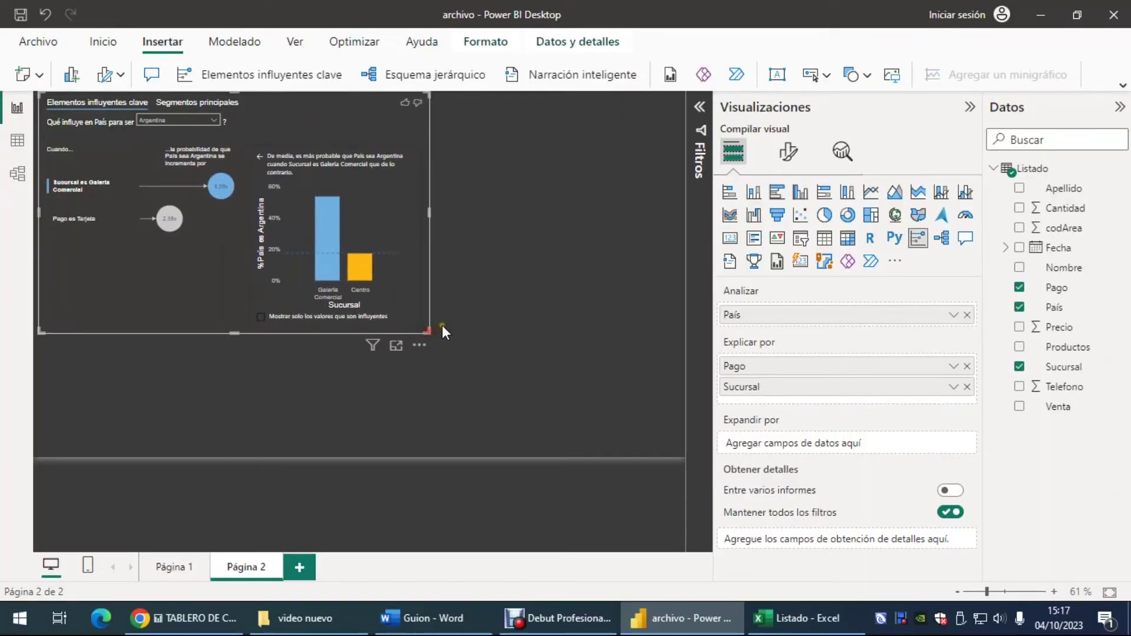
pyautogui.click(462, 312)
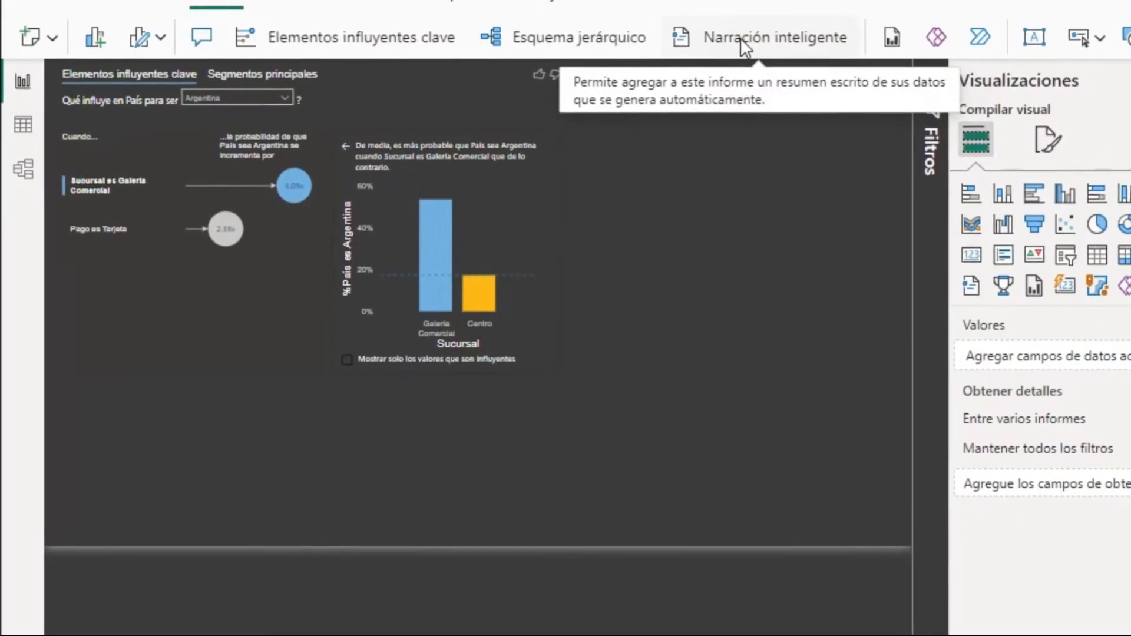
# - Insert a Smart narrative summary and set all of its text to font size 24
pyautogui.click(754, 38)
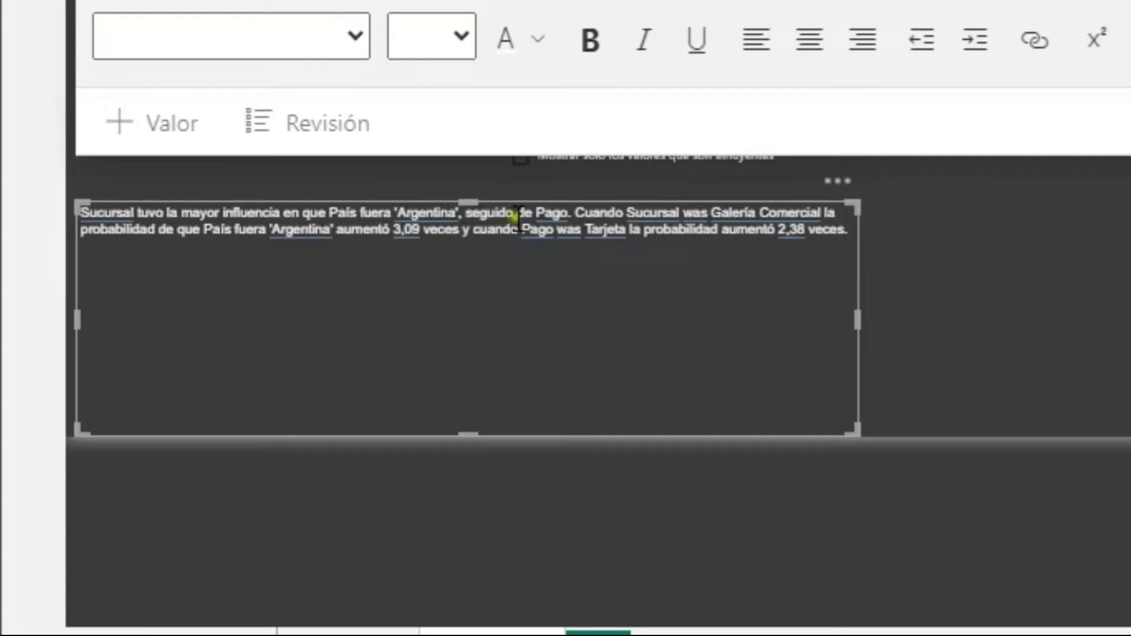
pyautogui.moveTo(855, 229); pyautogui.dragTo(61, 206)
pyautogui.click(461, 37)
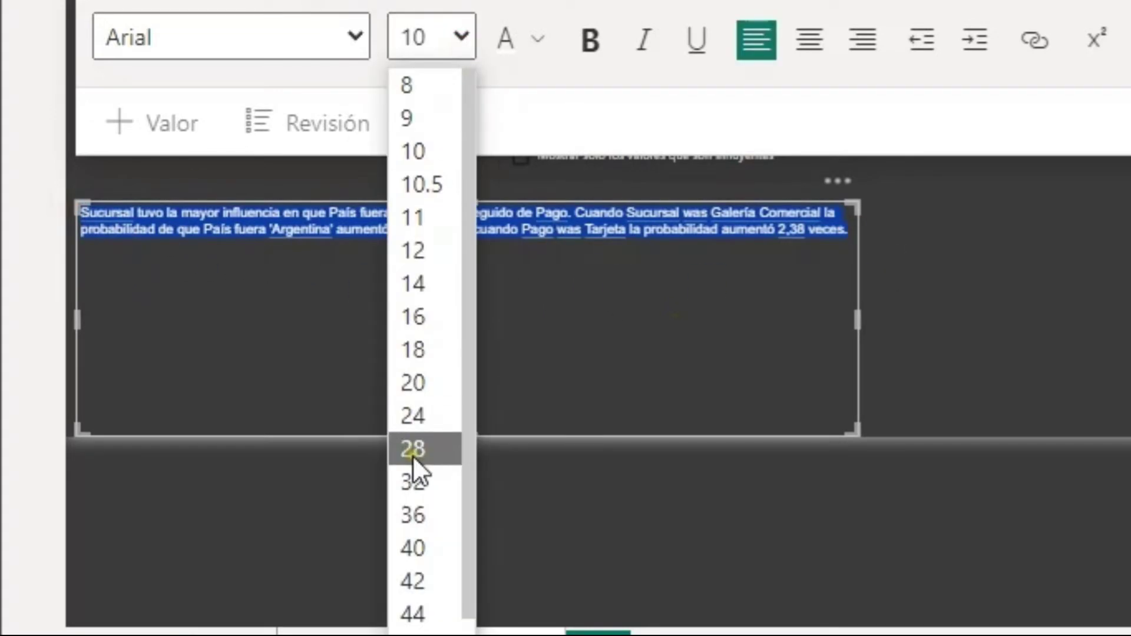
pyautogui.click(413, 411)
pyautogui.click(885, 291)
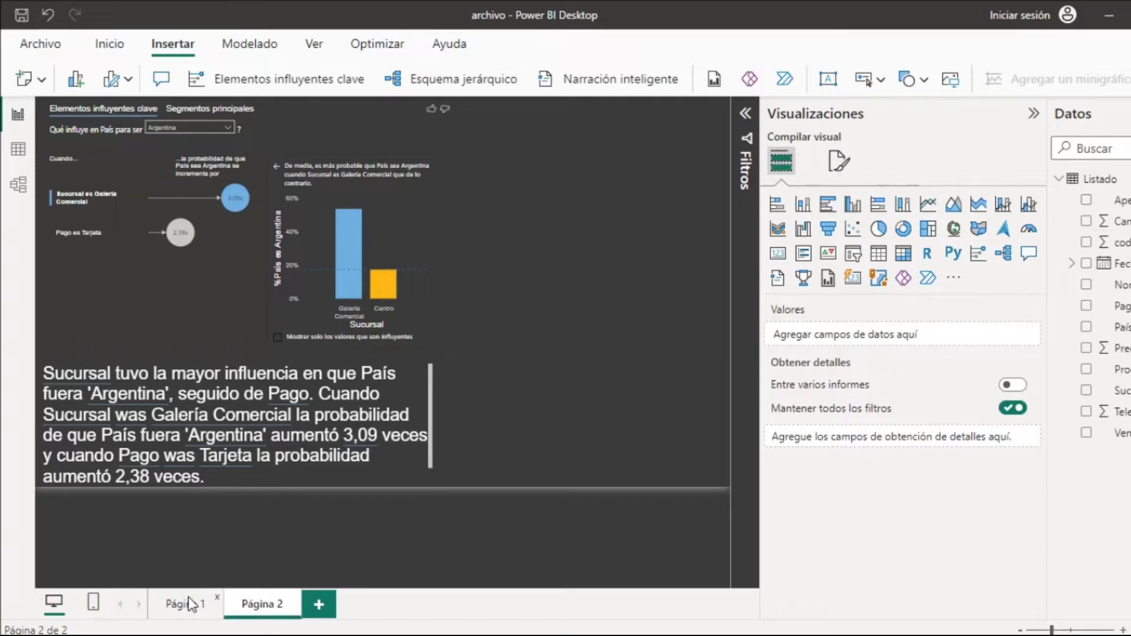
# - Insert a Q&A visual on Página 2 and place it beside the key influencers chart, above the narrative's level
pyautogui.click(189, 604)
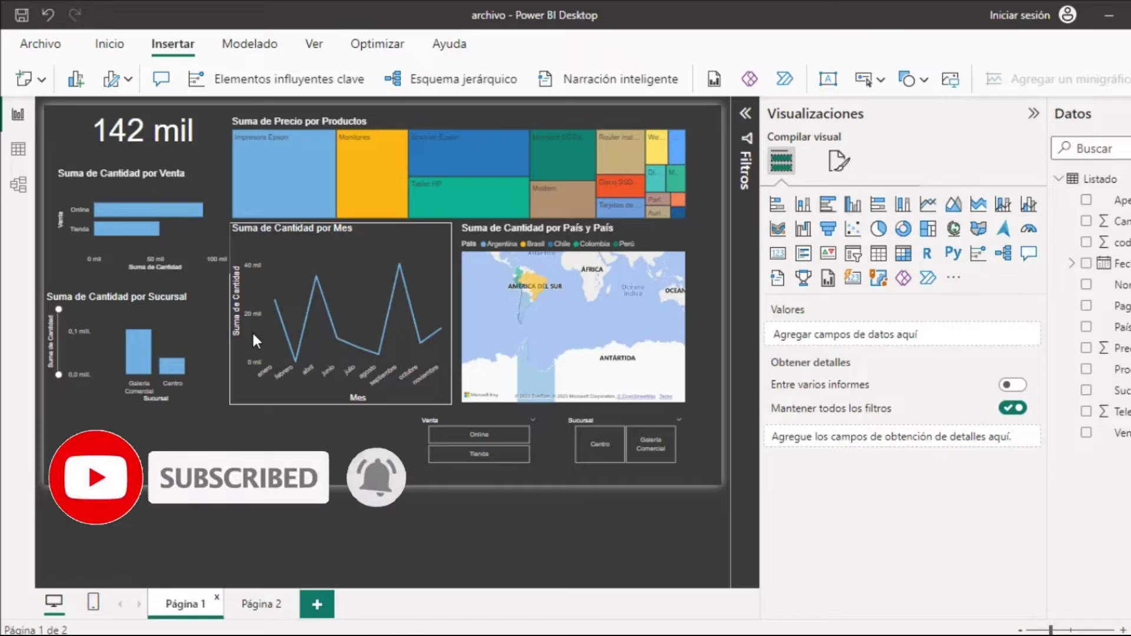
pyautogui.click(272, 610)
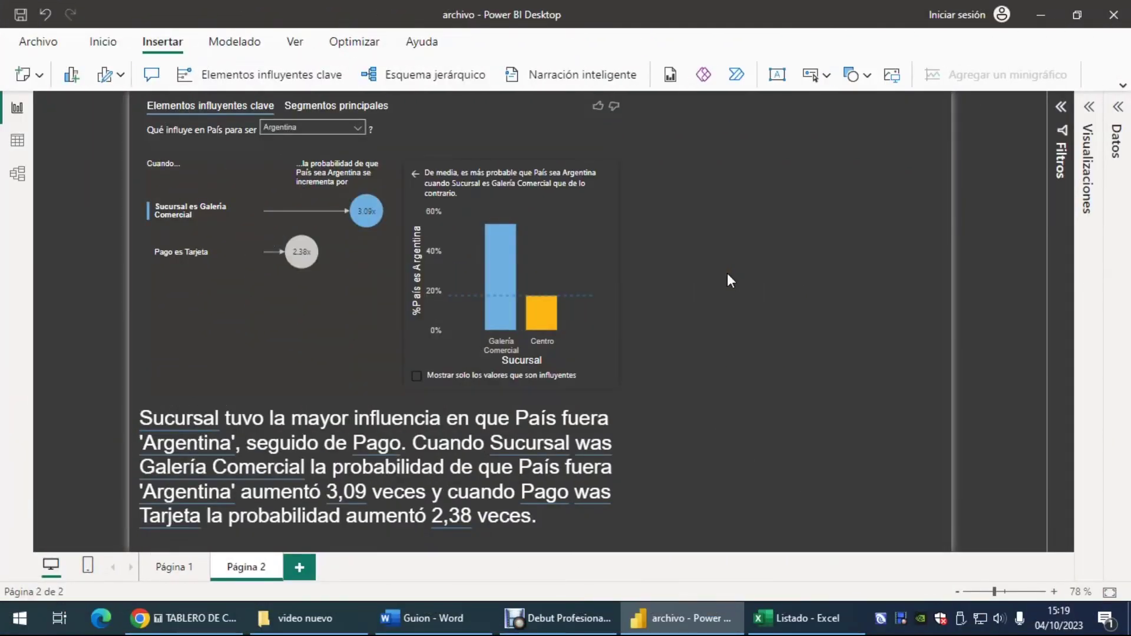
pyautogui.click(152, 76)
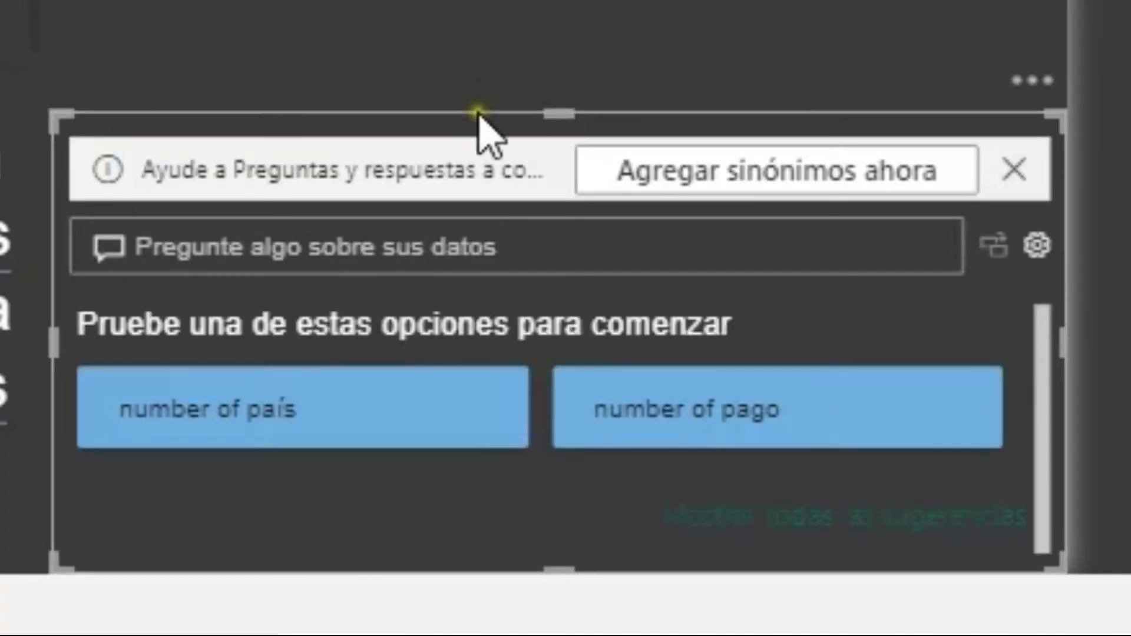
pyautogui.click(476, 123)
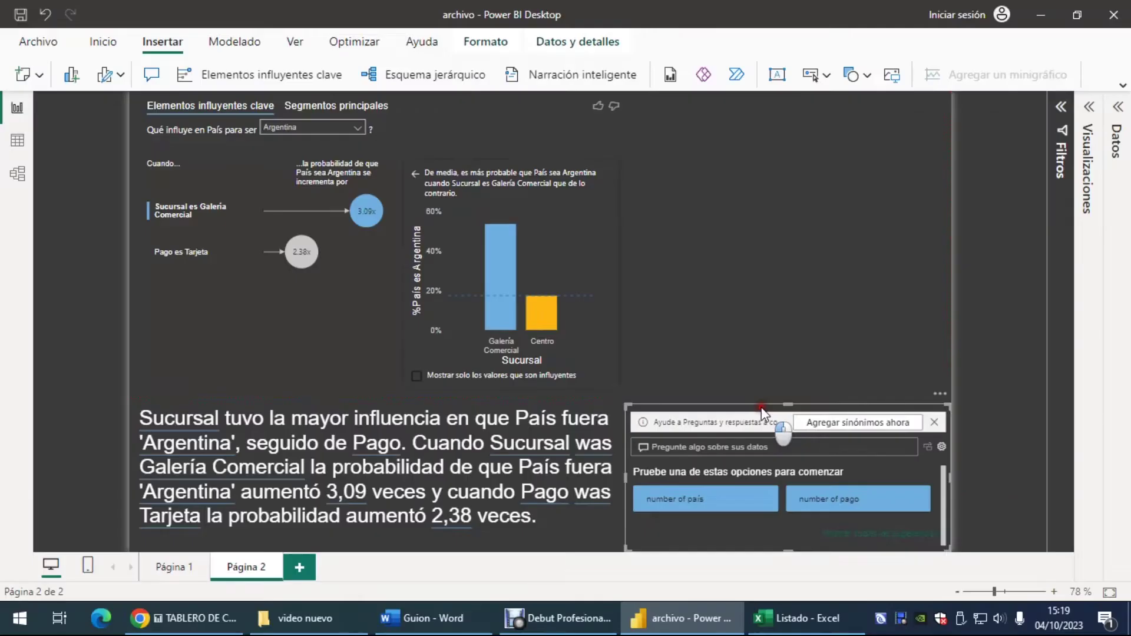
pyautogui.moveTo(761, 405); pyautogui.dragTo(765, 162)
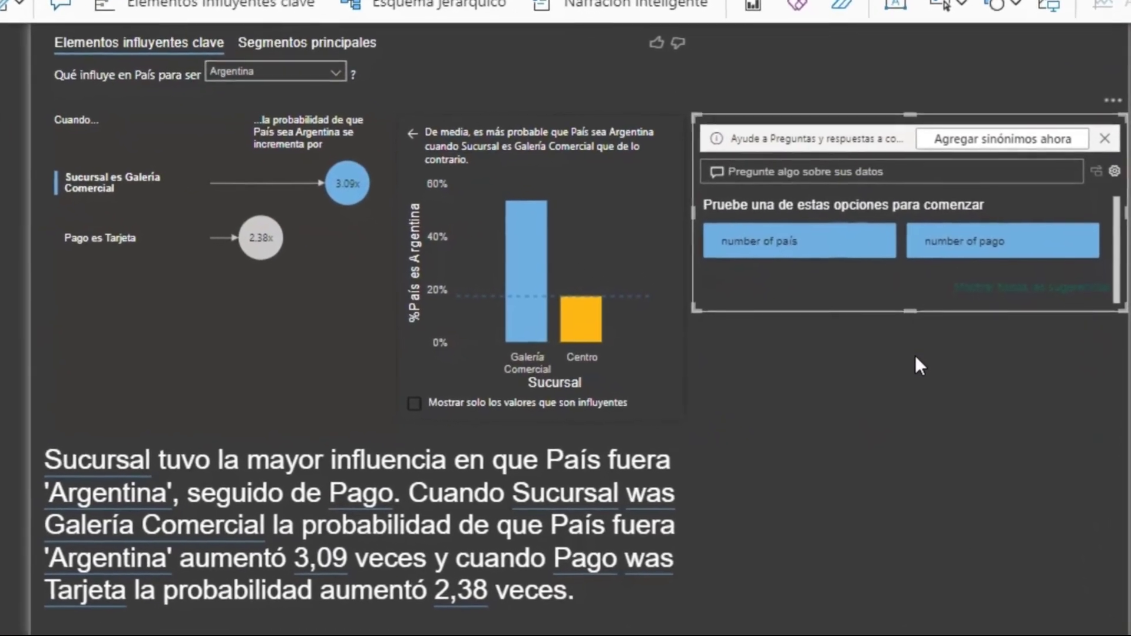
# - Ask the Q&A visual "cual es la suma de cantidad" and open its Q&A setup
pyautogui.write('cual es la su')
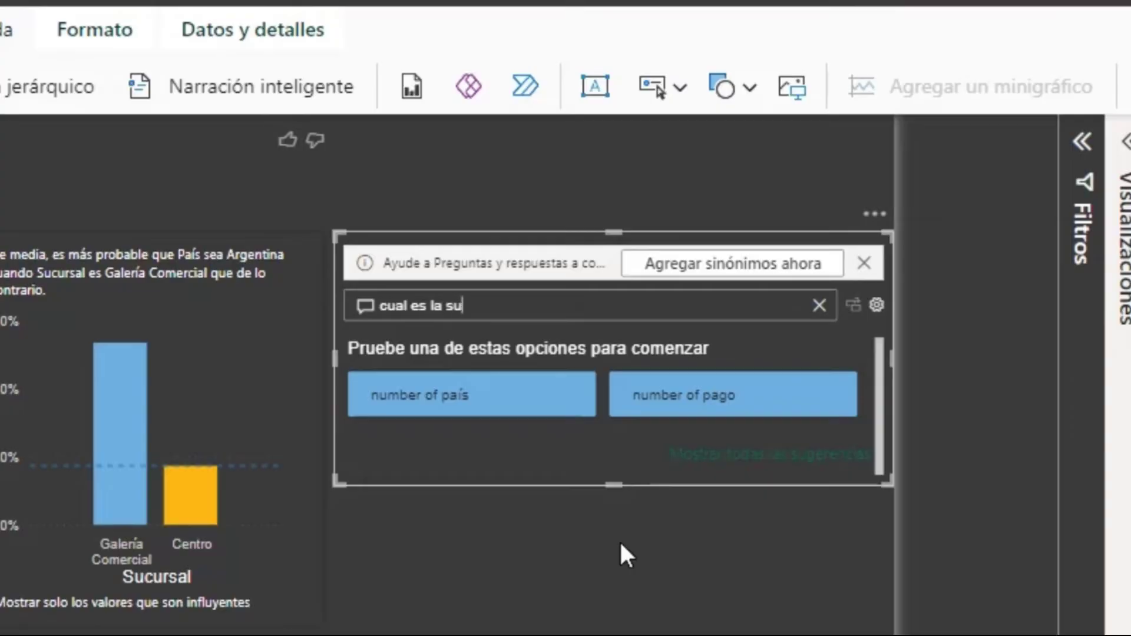
pyautogui.write('ma de cantidad')
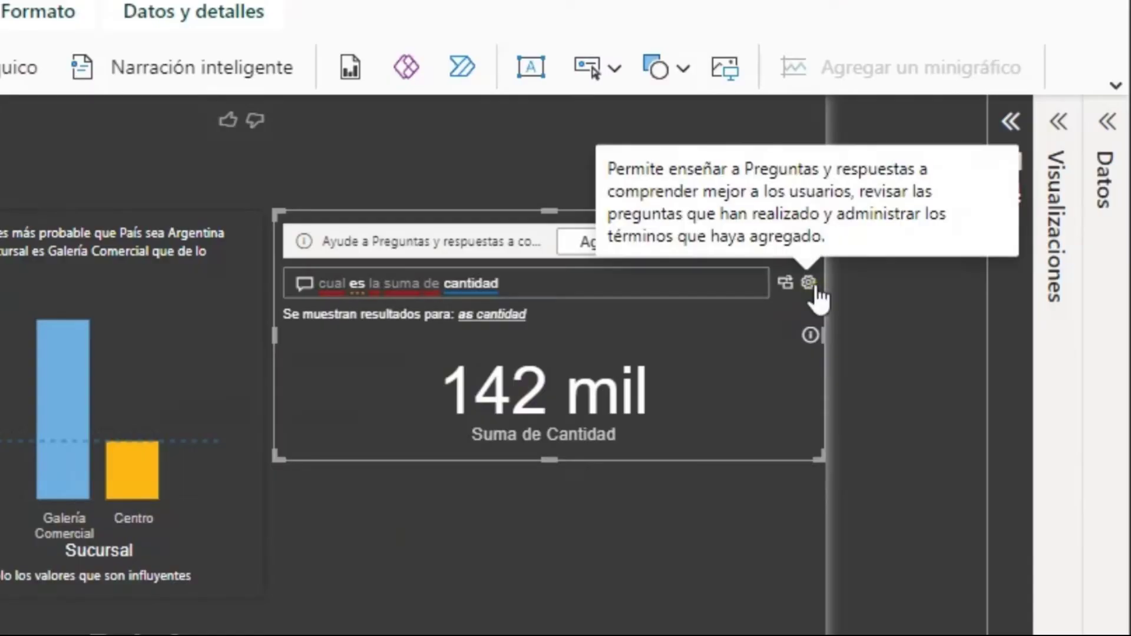
pyautogui.click(810, 283)
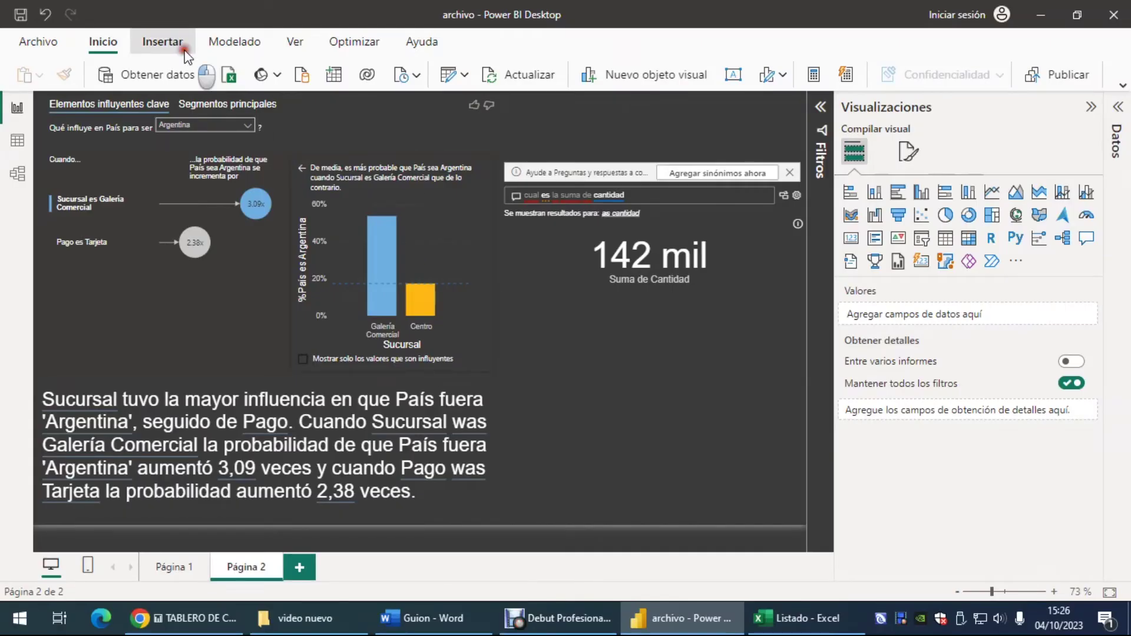
# - Insert a page navigator and place its buttons below the Q&A visual, near the lower edge of Página 2
pyautogui.click(168, 42)
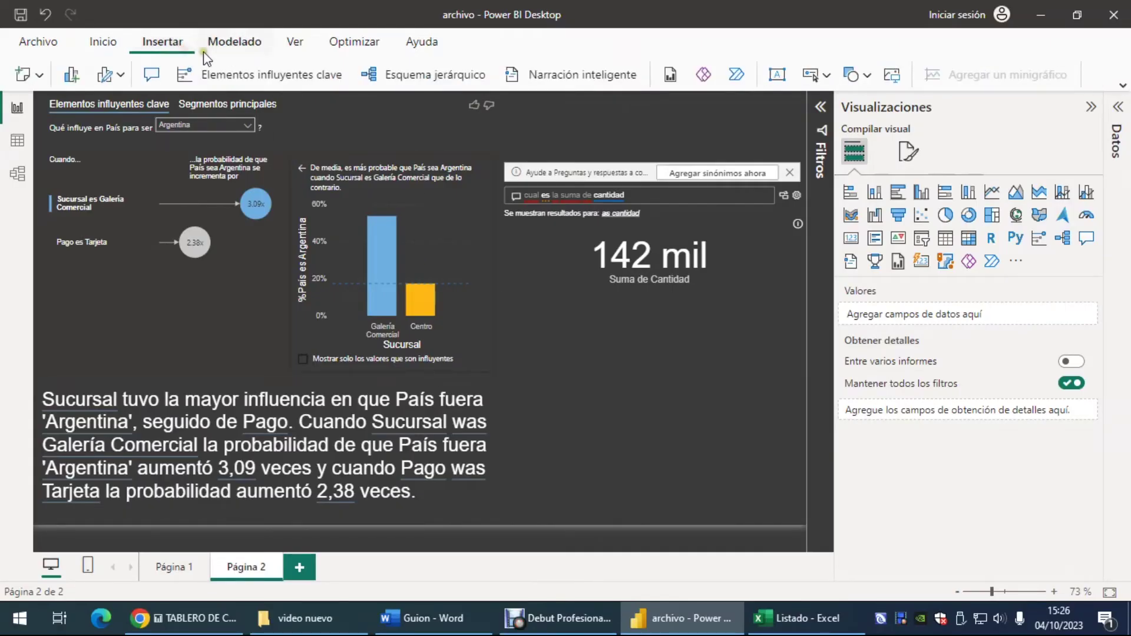
pyautogui.click(817, 76)
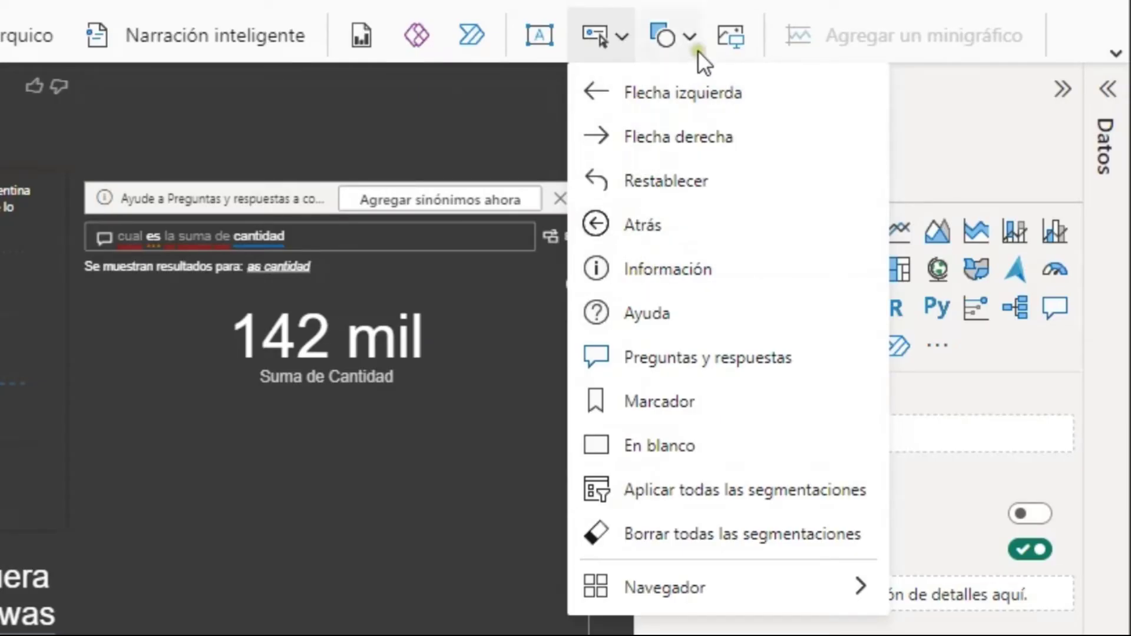
pyautogui.moveTo(636, 592)
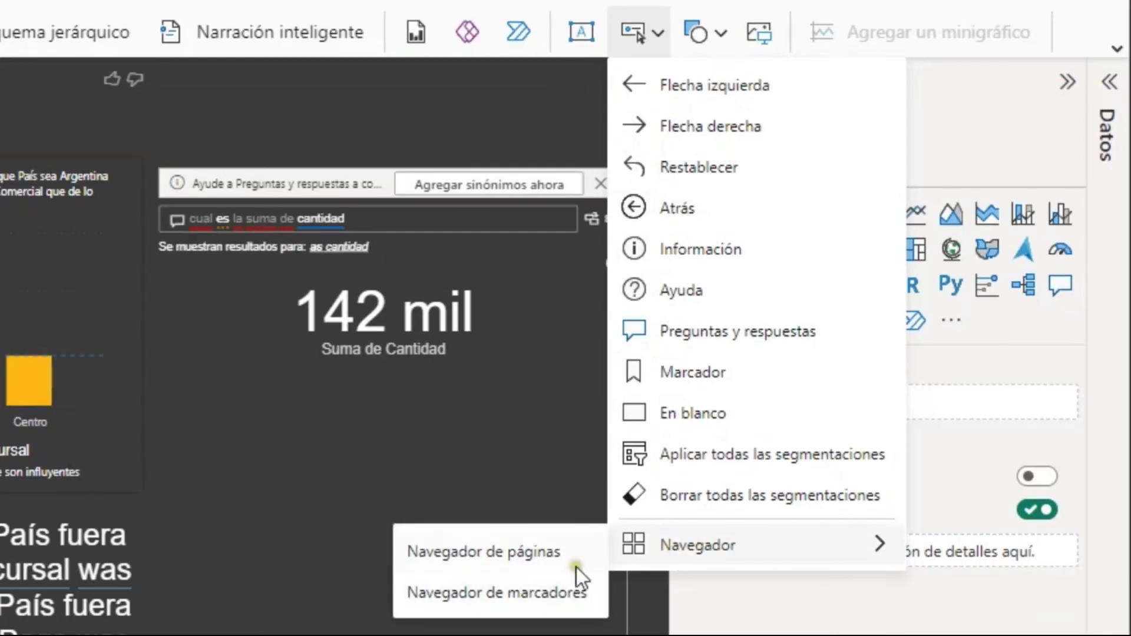
pyautogui.click(496, 561)
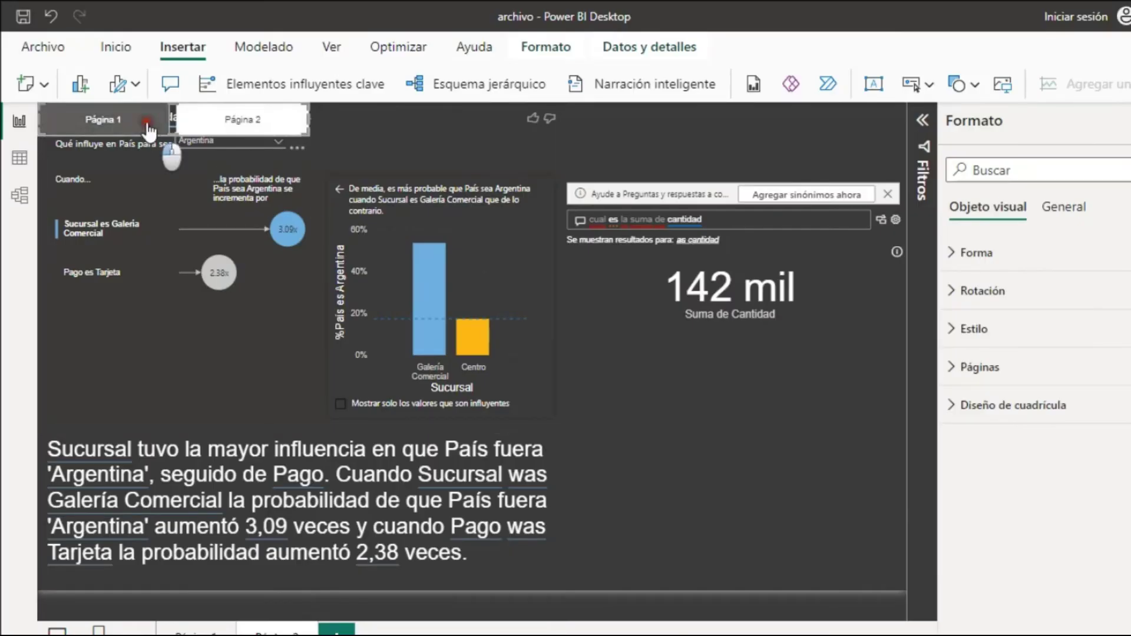
pyautogui.moveTo(173, 144); pyautogui.dragTo(710, 561)
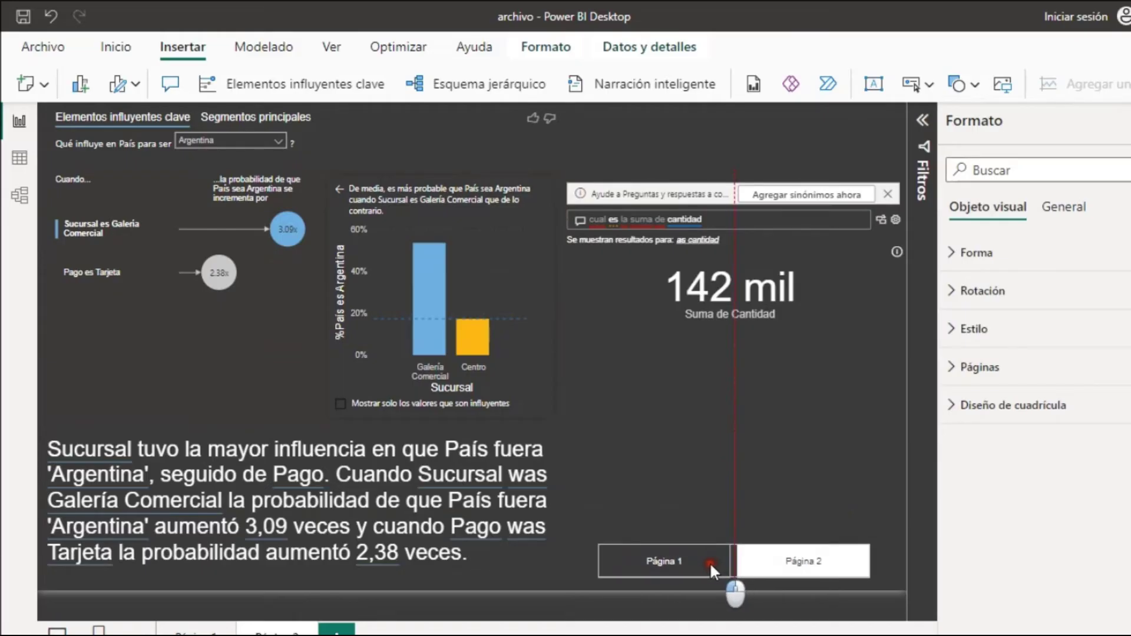
pyautogui.click(794, 479)
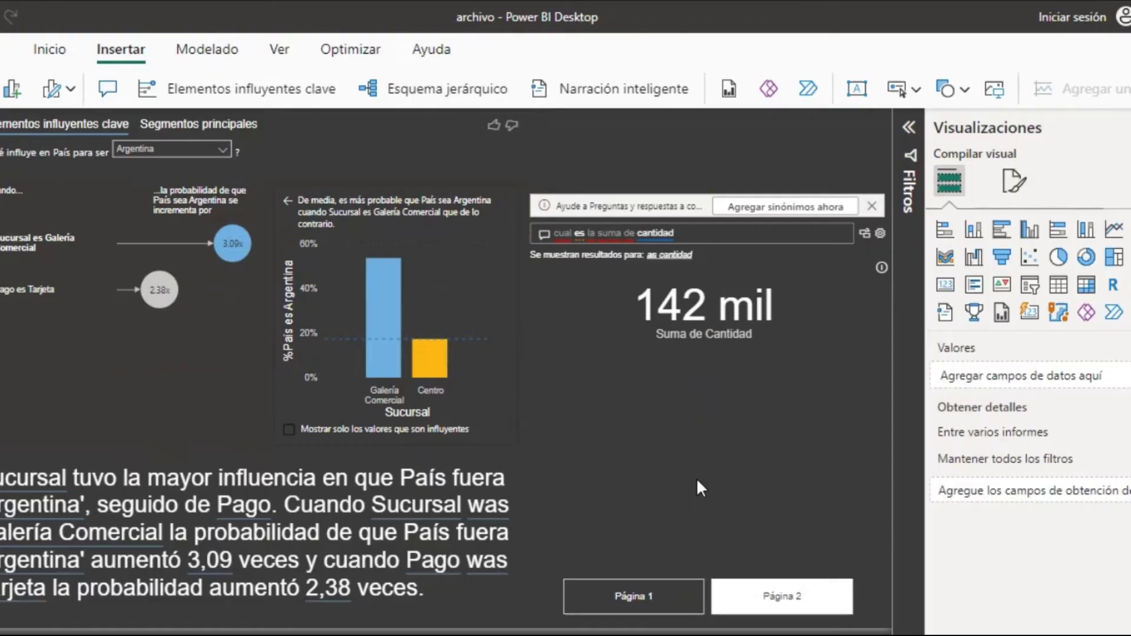
# - Insert a blank button on Página 2 and place it just above the Página 1 navigation button
pyautogui.click(901, 89)
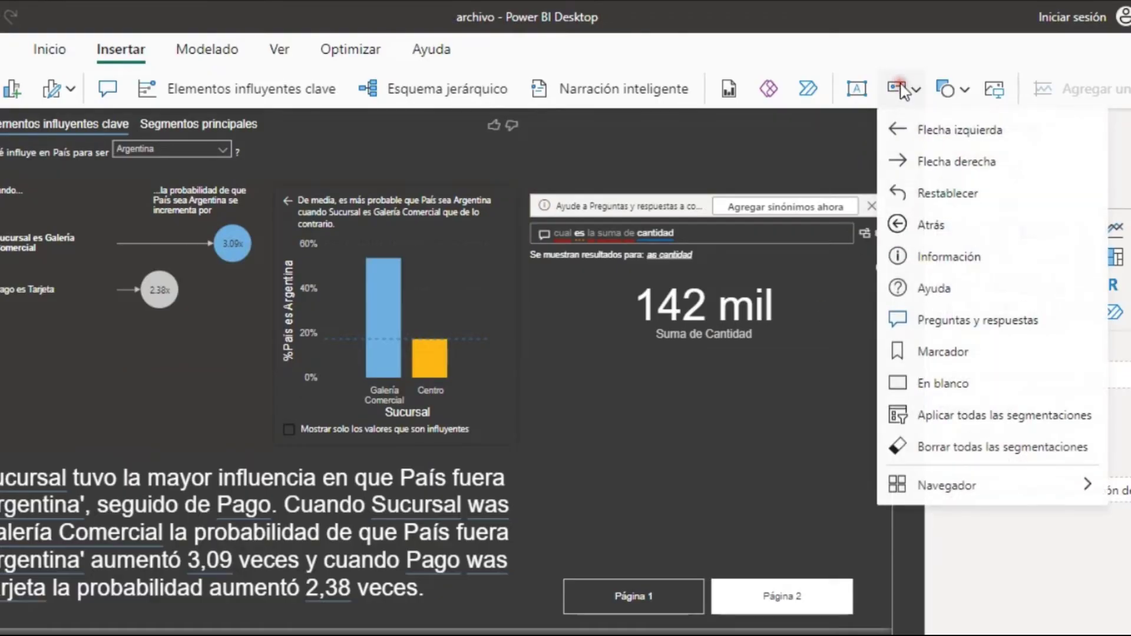
pyautogui.click(943, 386)
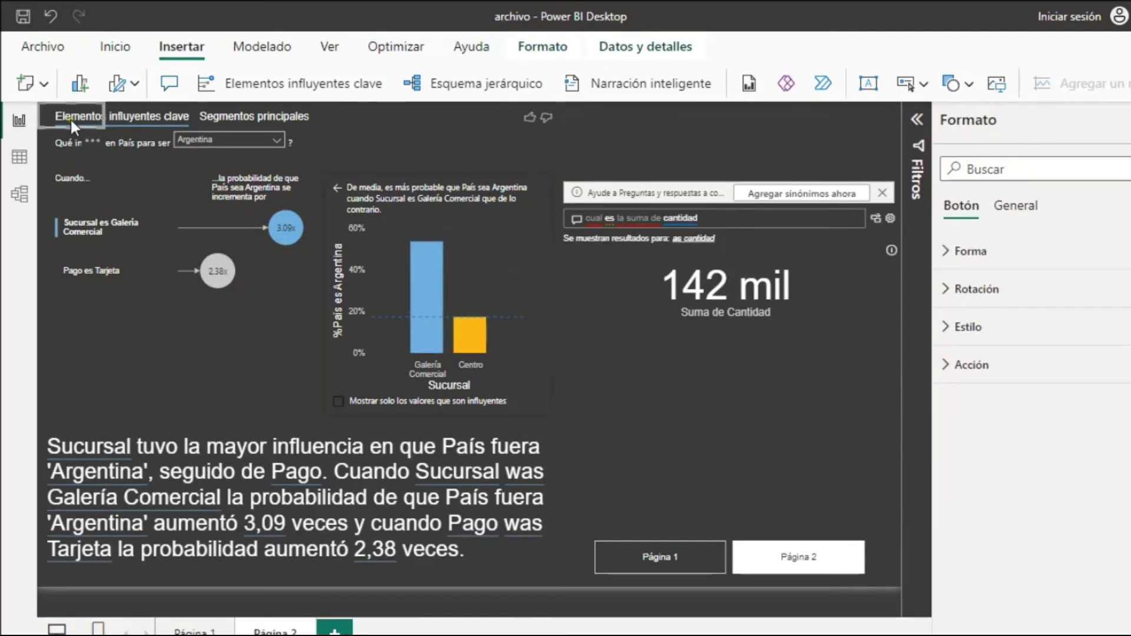
pyautogui.moveTo(133, 149); pyautogui.dragTo(669, 524)
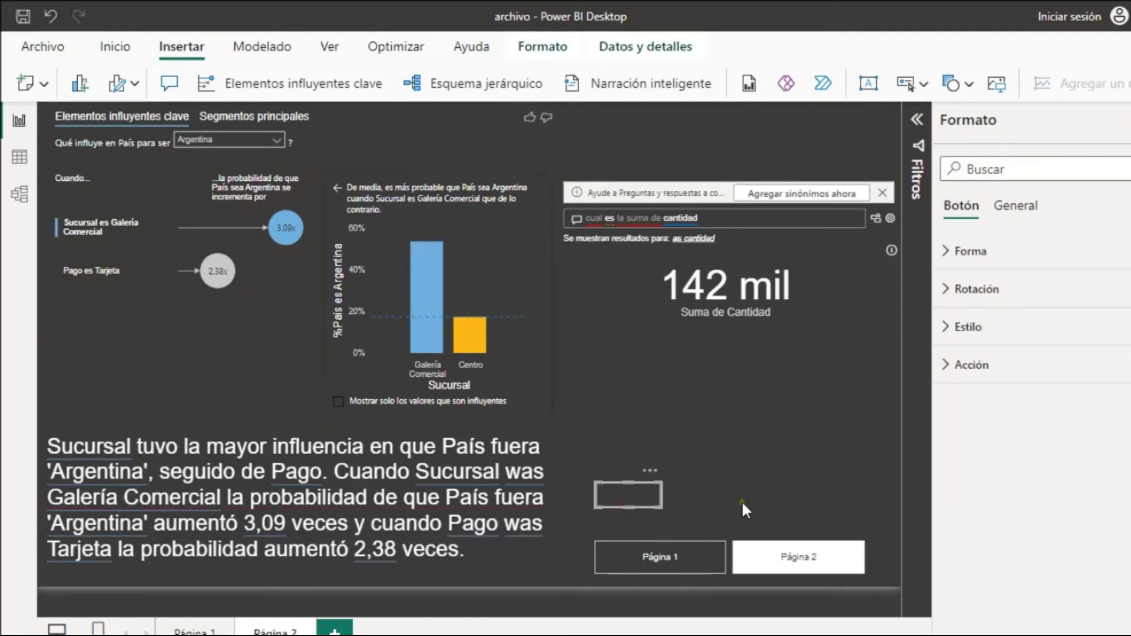
pyautogui.click(922, 81)
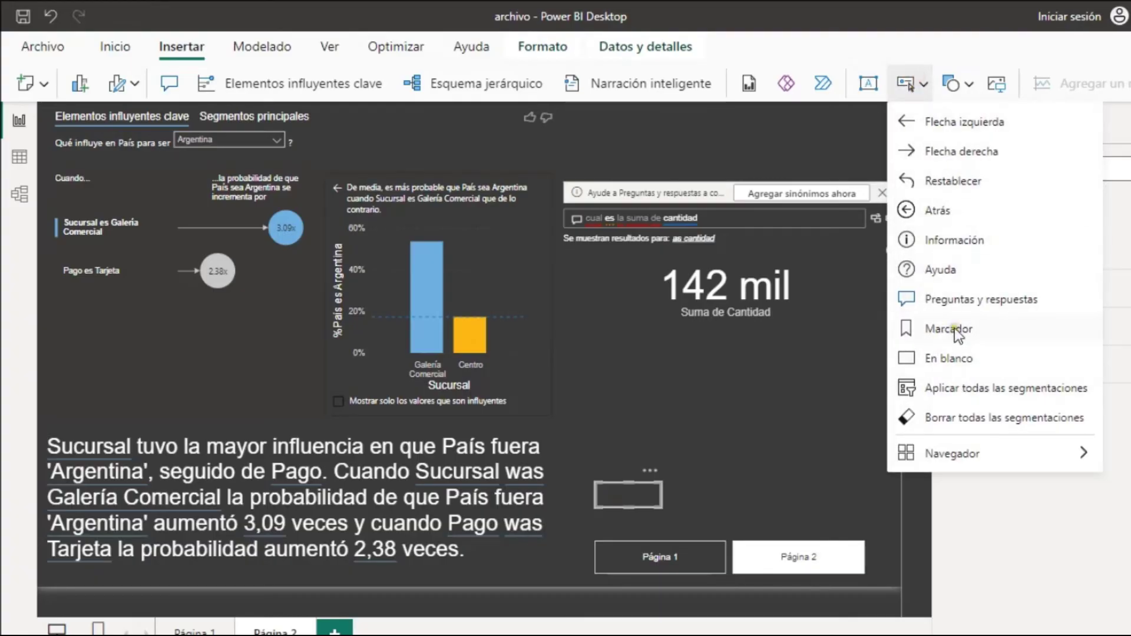
pyautogui.click(751, 485)
# - Enable the blank button's action with type URL web and enter the YouTube channel address as its link
pyautogui.click(648, 501)
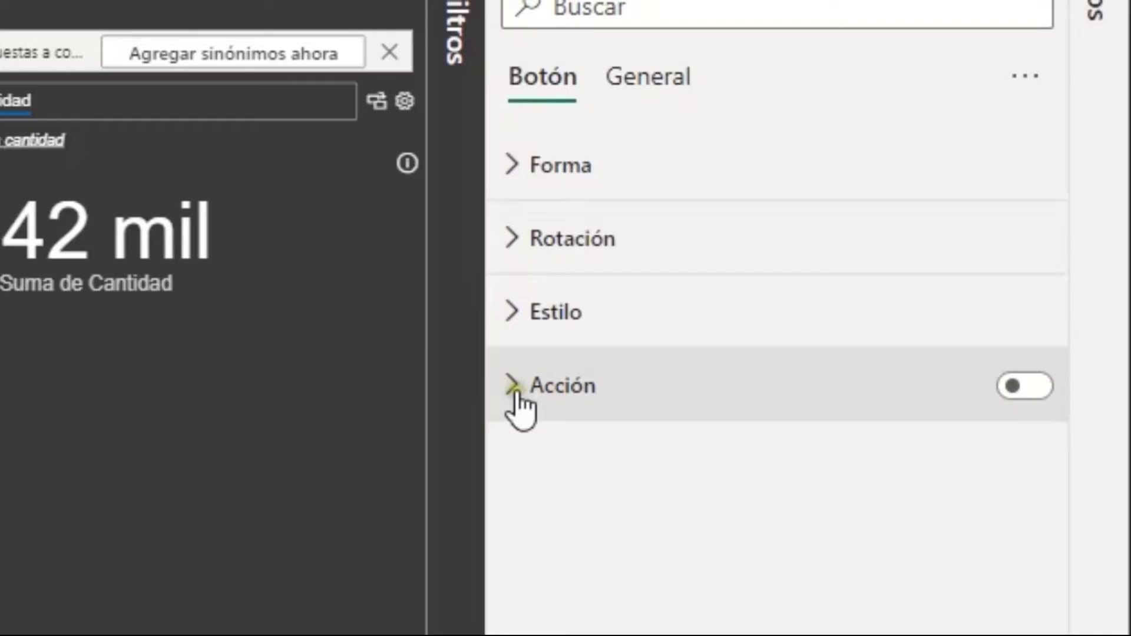
pyautogui.click(1028, 389)
pyautogui.click(513, 391)
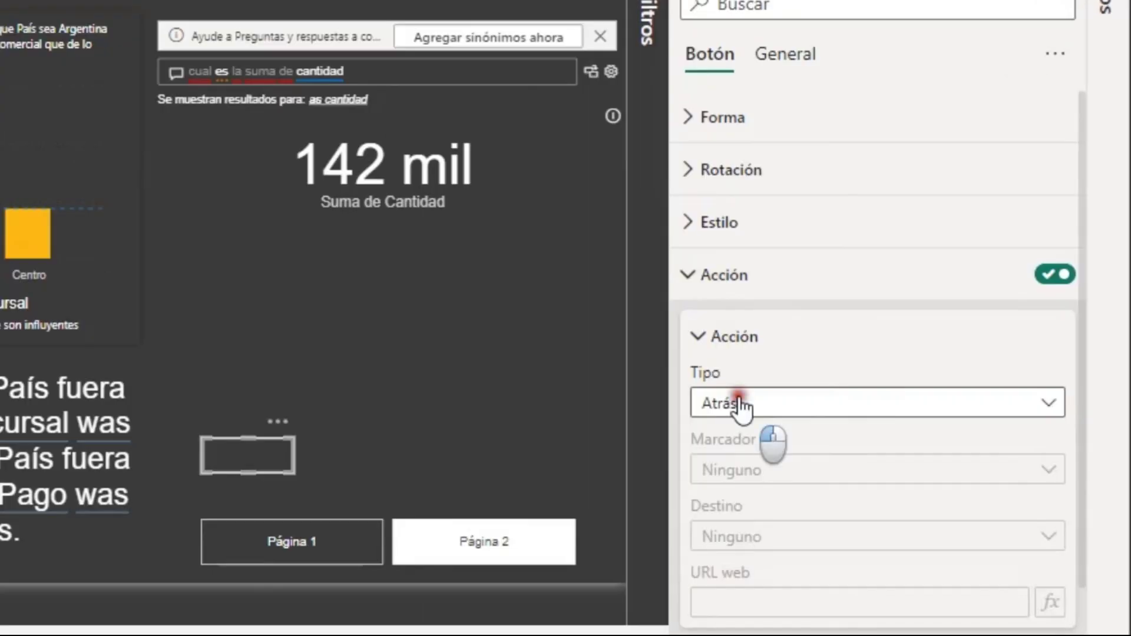
pyautogui.click(585, 563)
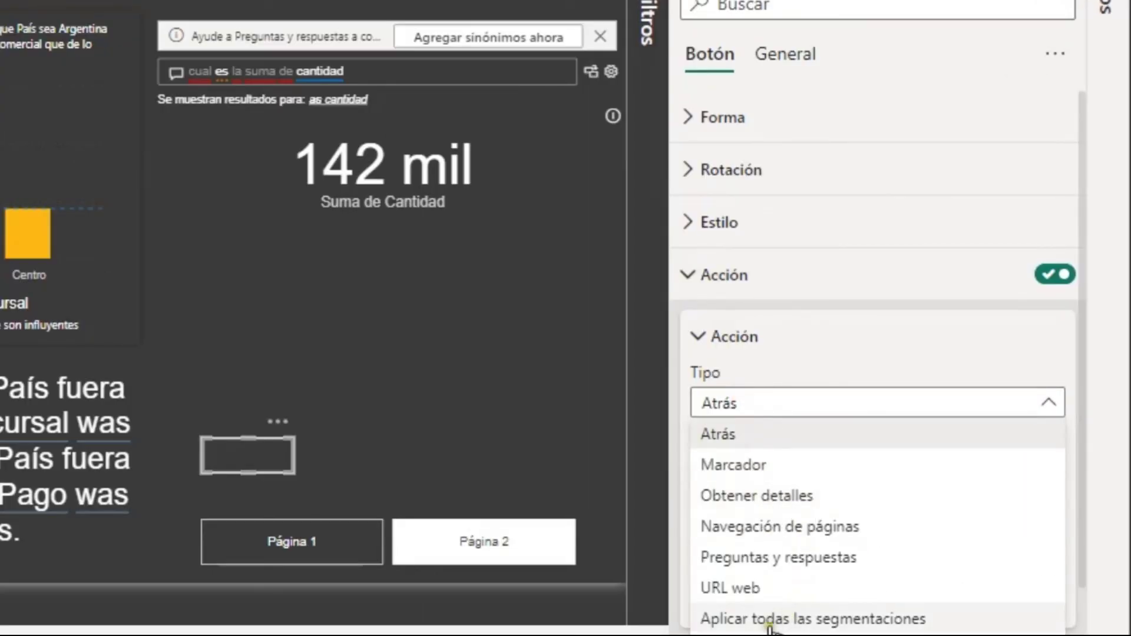
pyautogui.click(733, 593)
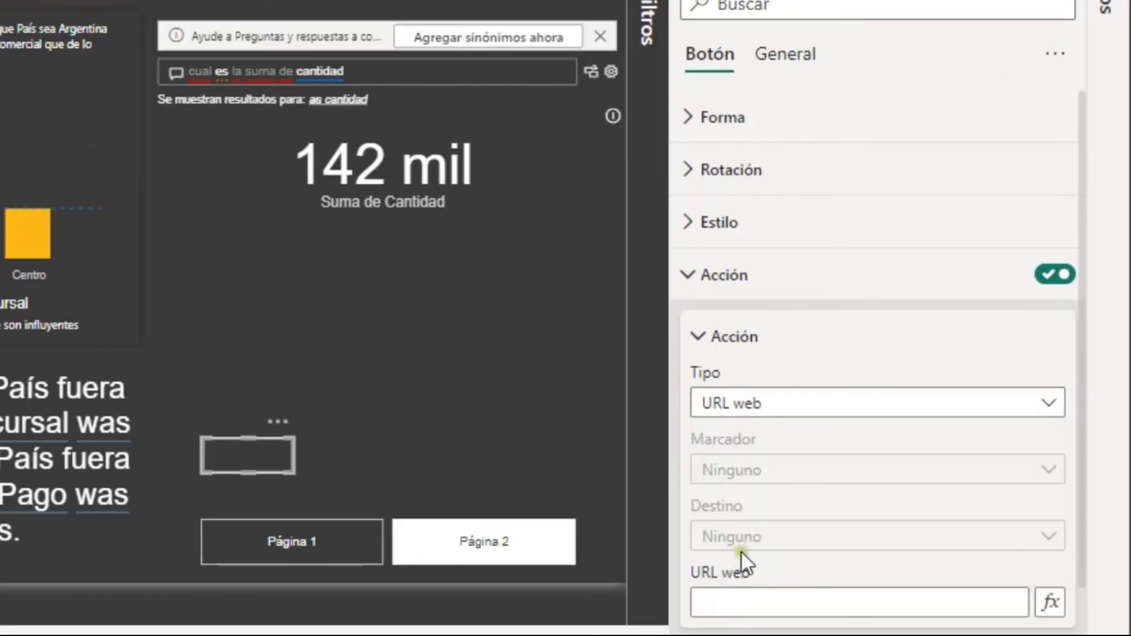
pyautogui.scroll(-2, 875, 446)
pyautogui.click(762, 518)
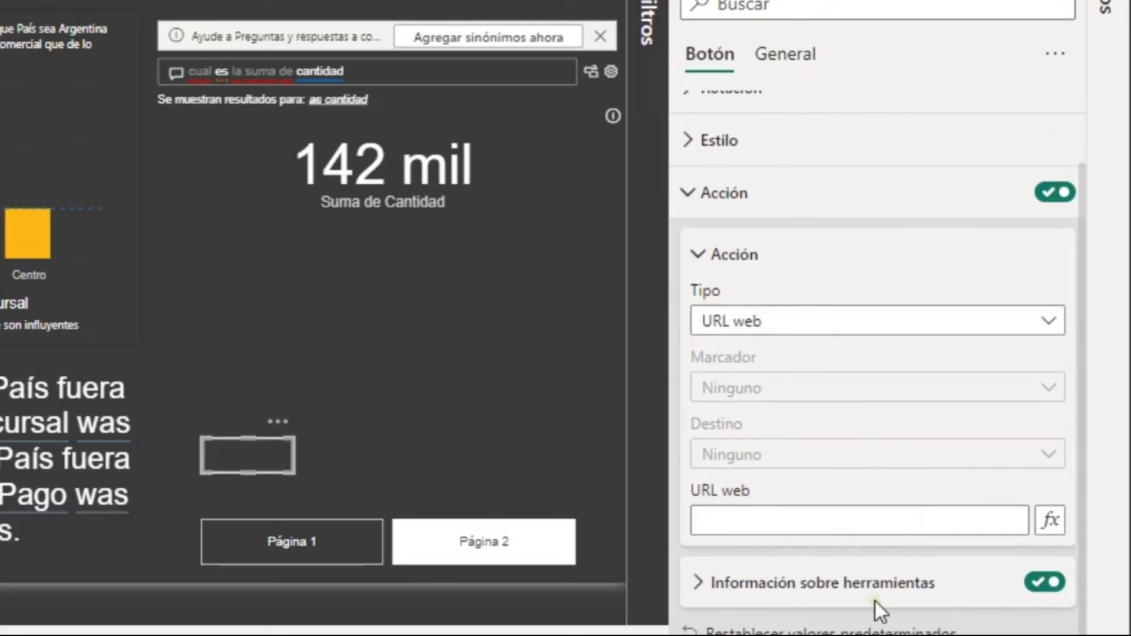
pyautogui.write('www.youtube.com/davidtosca')
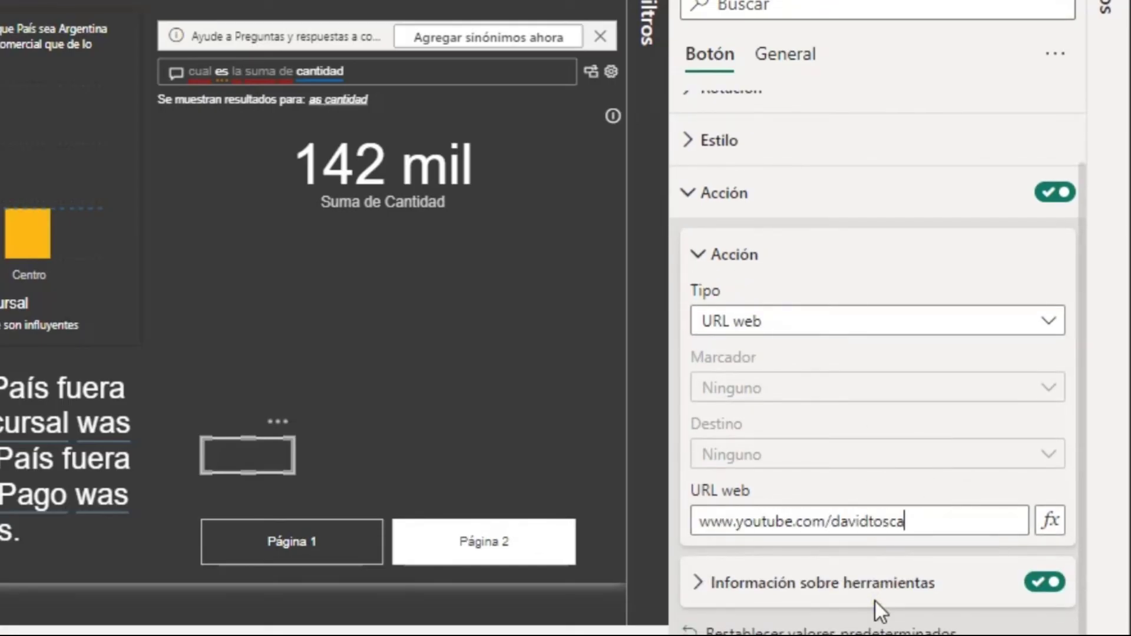
pyautogui.click(565, 392)
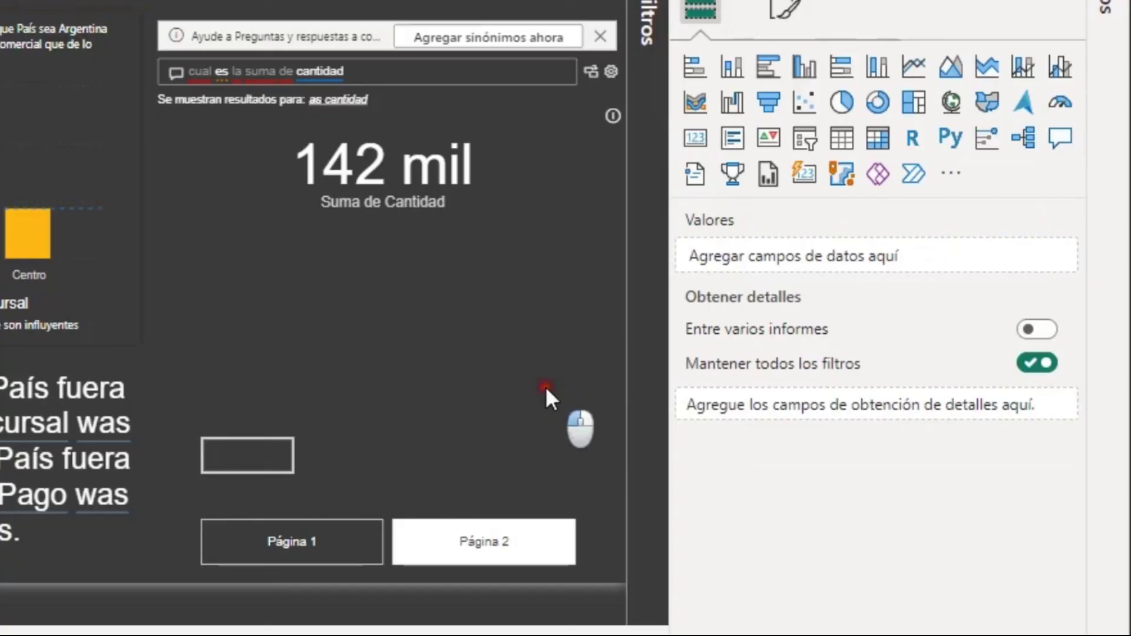
pyautogui.click(263, 457)
pyautogui.click(374, 460)
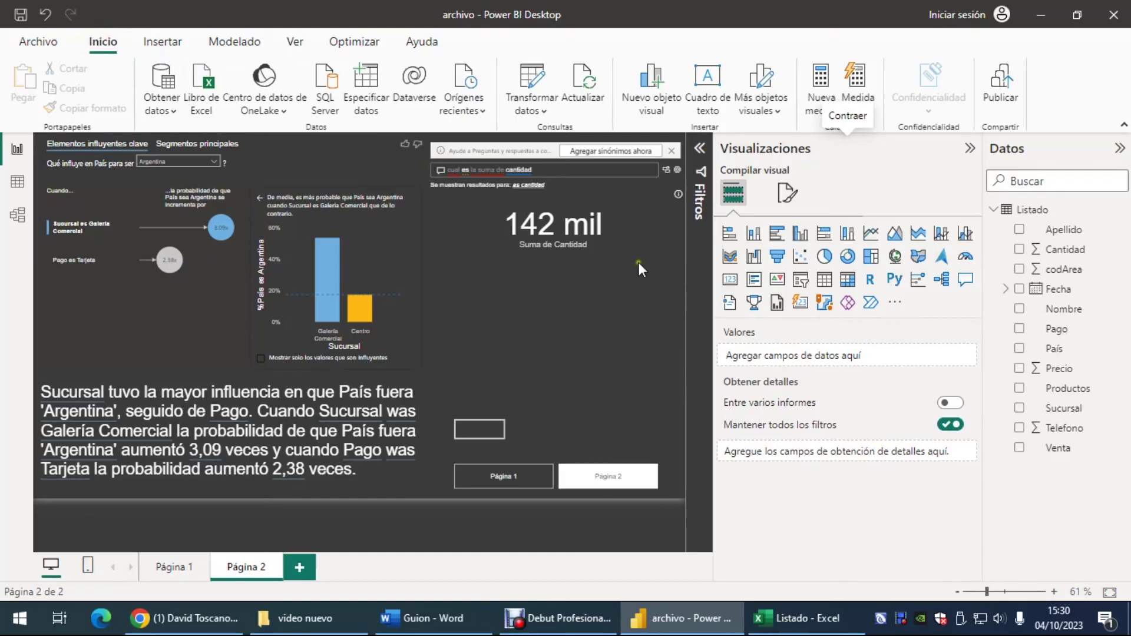
# - Collapse the Visualizaciones and Datos panes and set the page view to fit the width
pyautogui.click(970, 149)
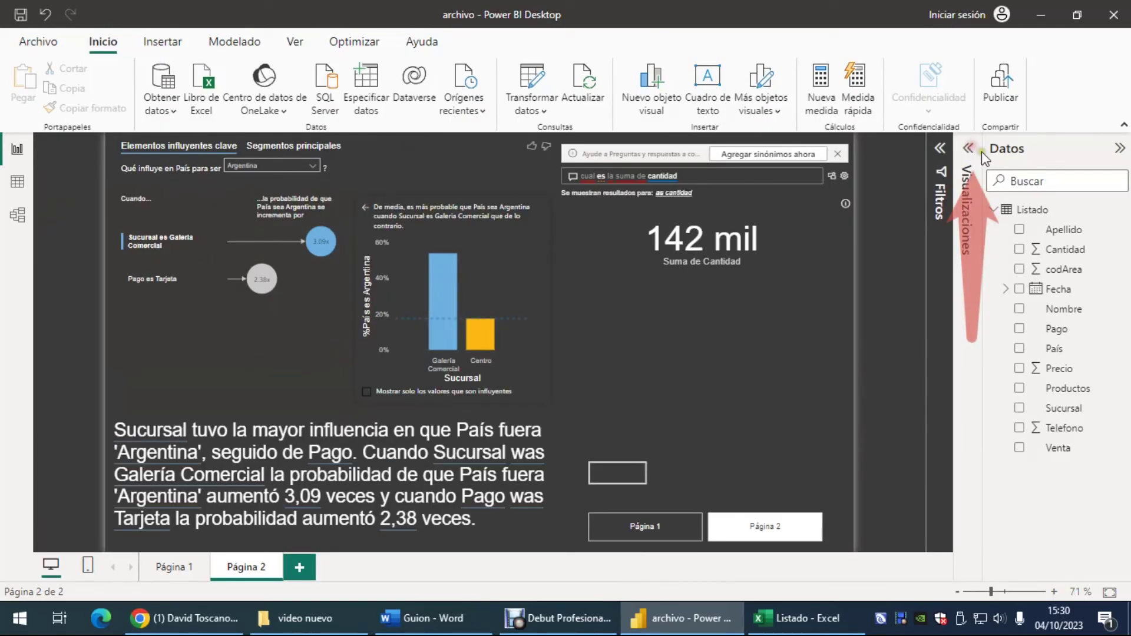
pyautogui.click(1120, 152)
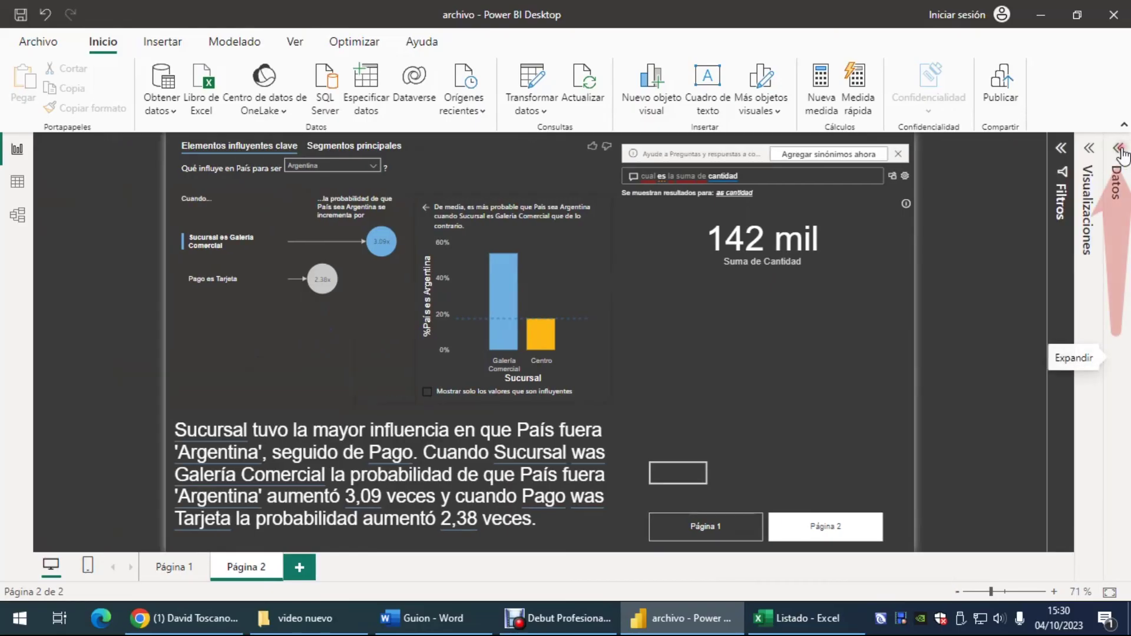
pyautogui.click(243, 44)
pyautogui.click(298, 44)
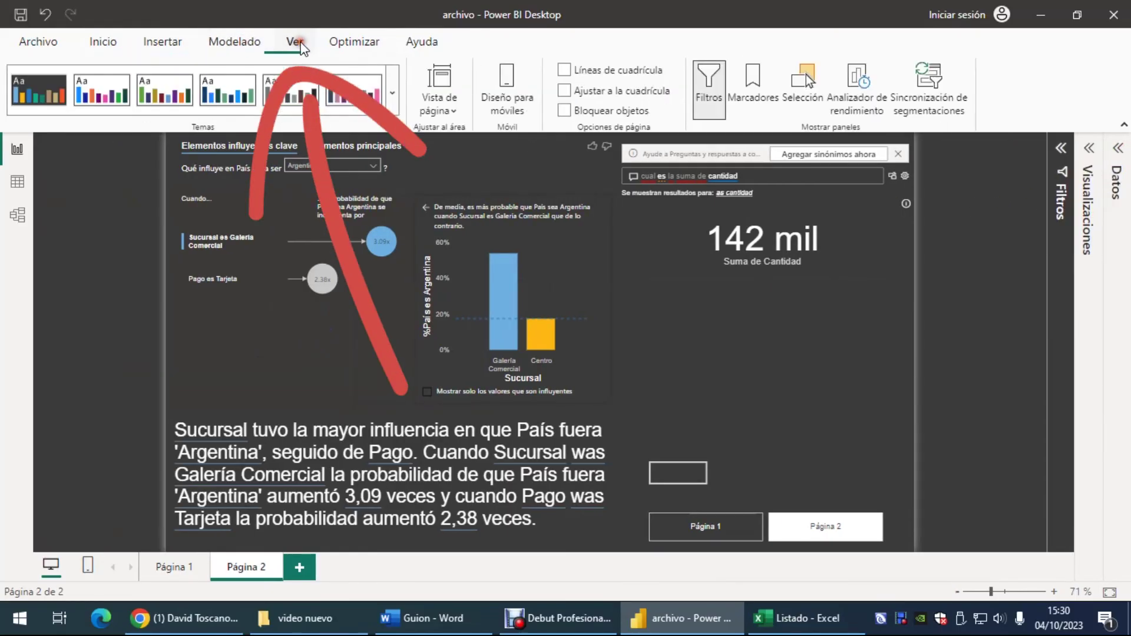
pyautogui.click(449, 112)
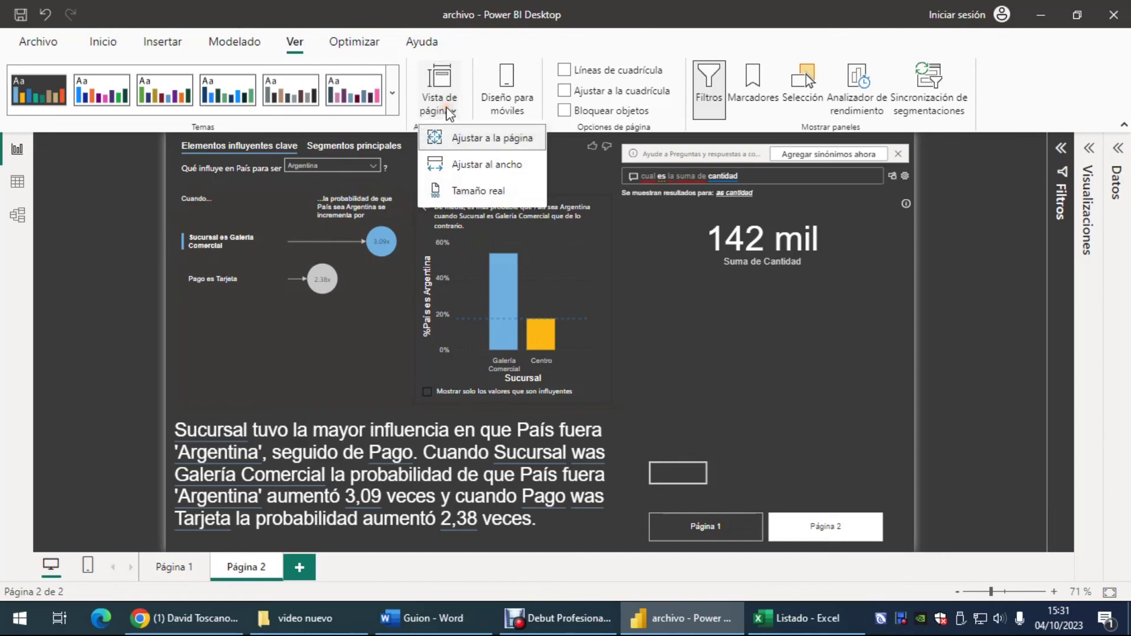
pyautogui.click(471, 164)
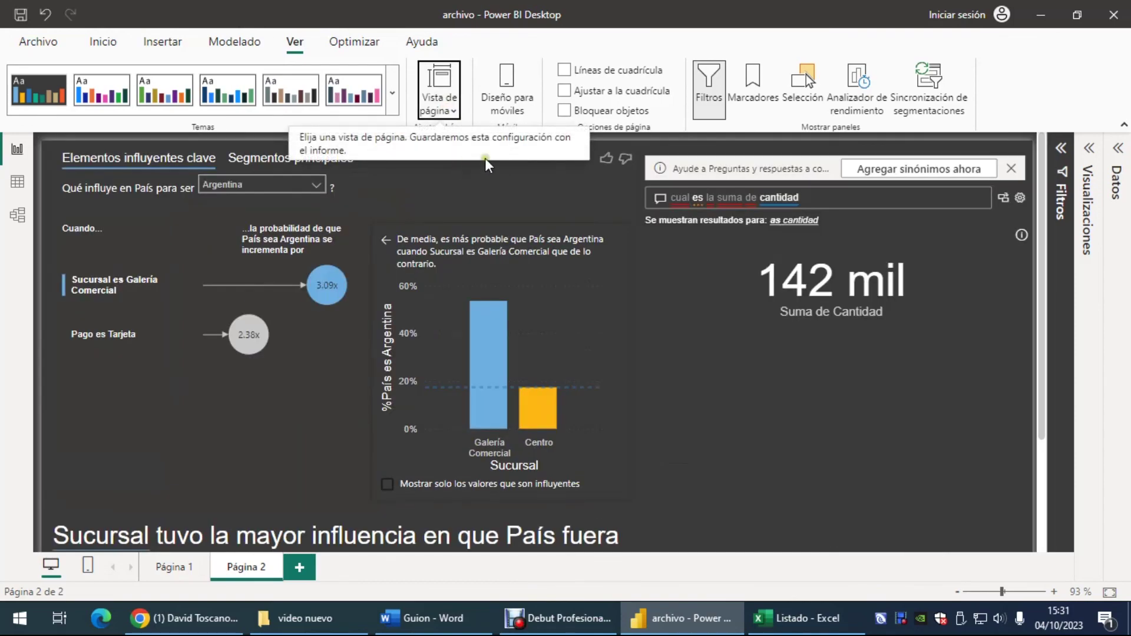
# - Lock the report objects in place and show Página 1 with the ribbon reduced to its compact form
pyautogui.click(594, 112)
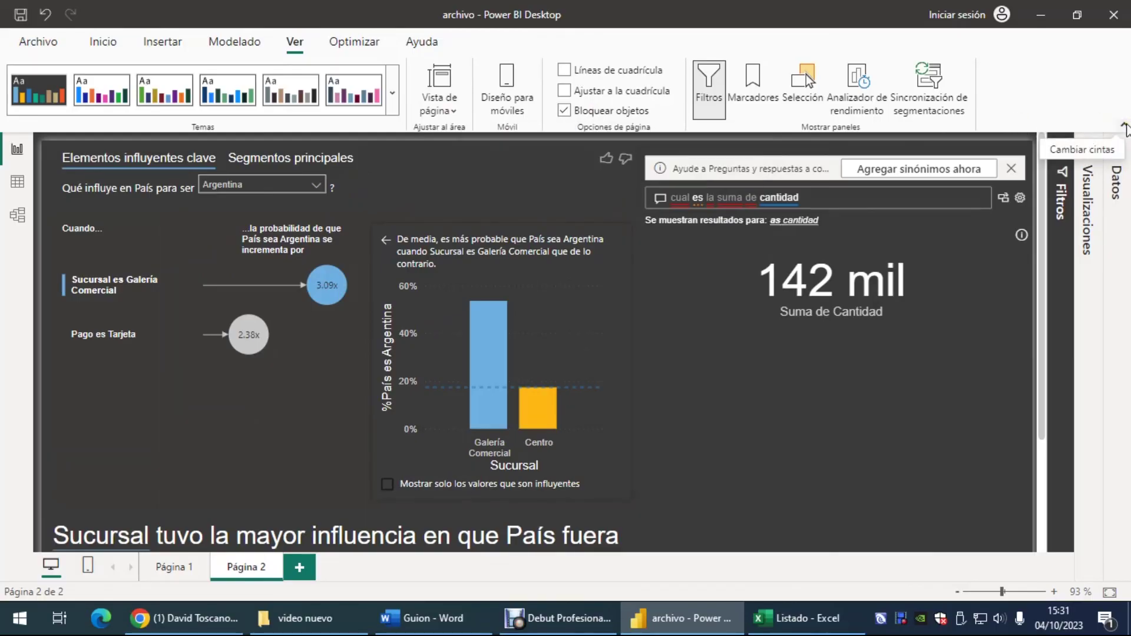
pyautogui.click(1125, 129)
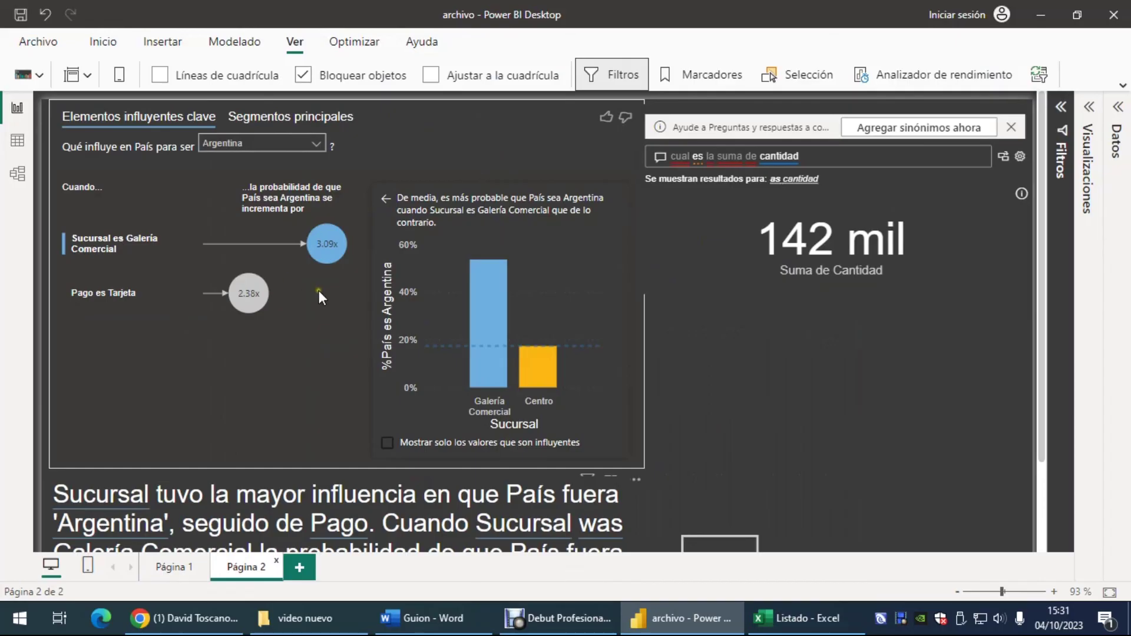
pyautogui.click(152, 572)
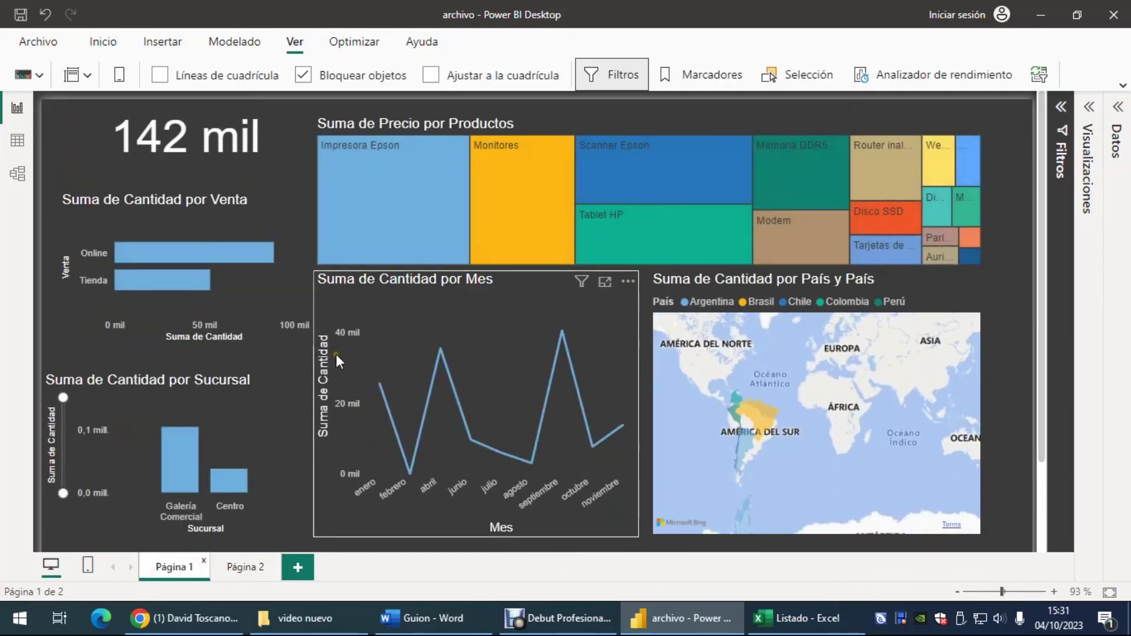